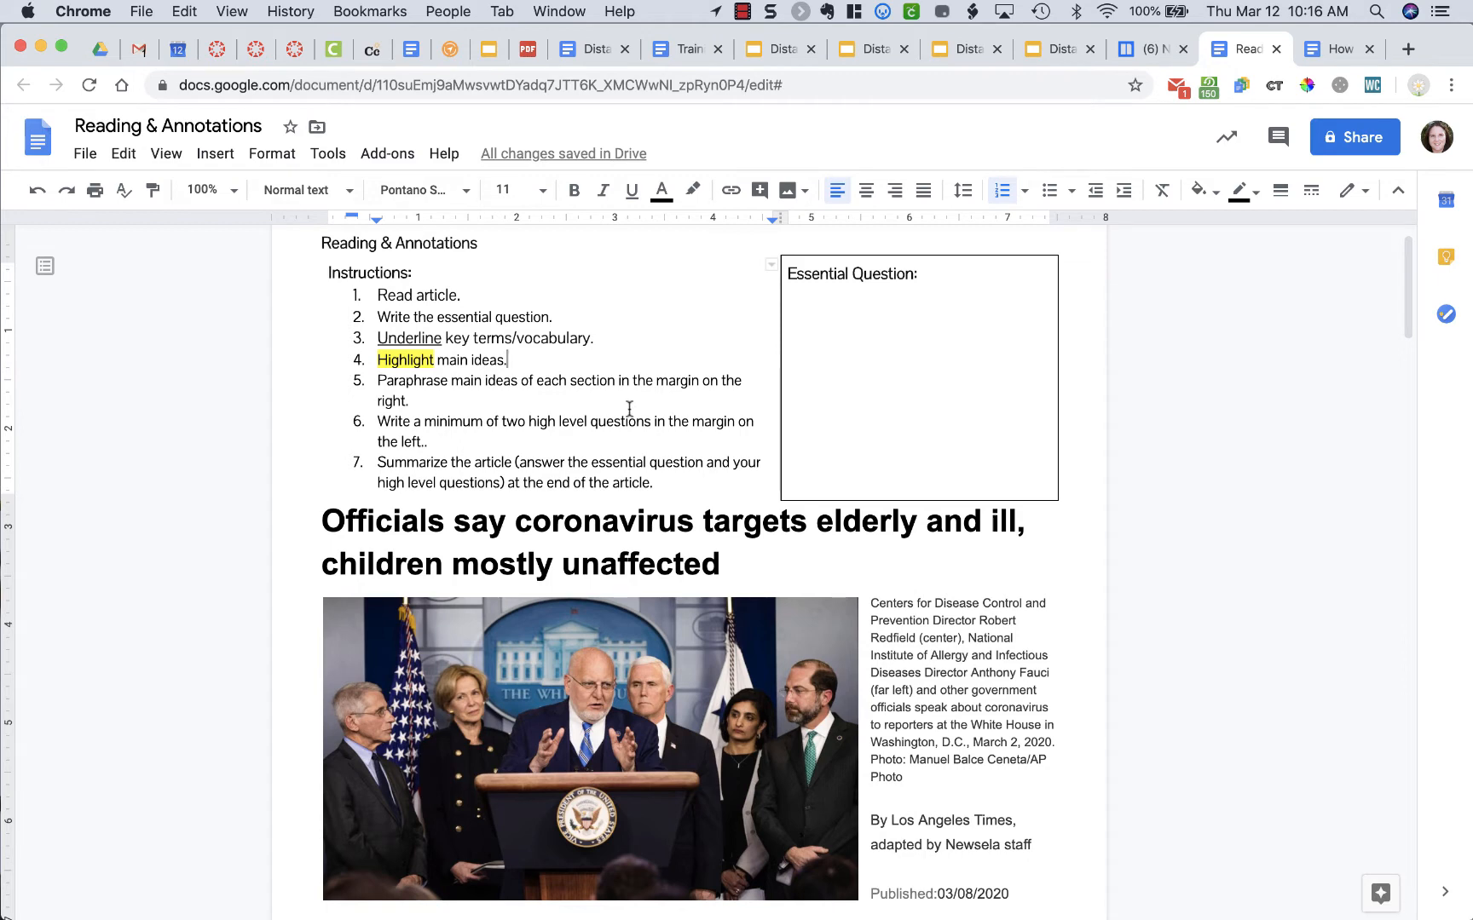
Step: Insert a one-row, three-column table above the article text and narrow its outer columns to widen the middle one
scroll(629, 408, down, 5)
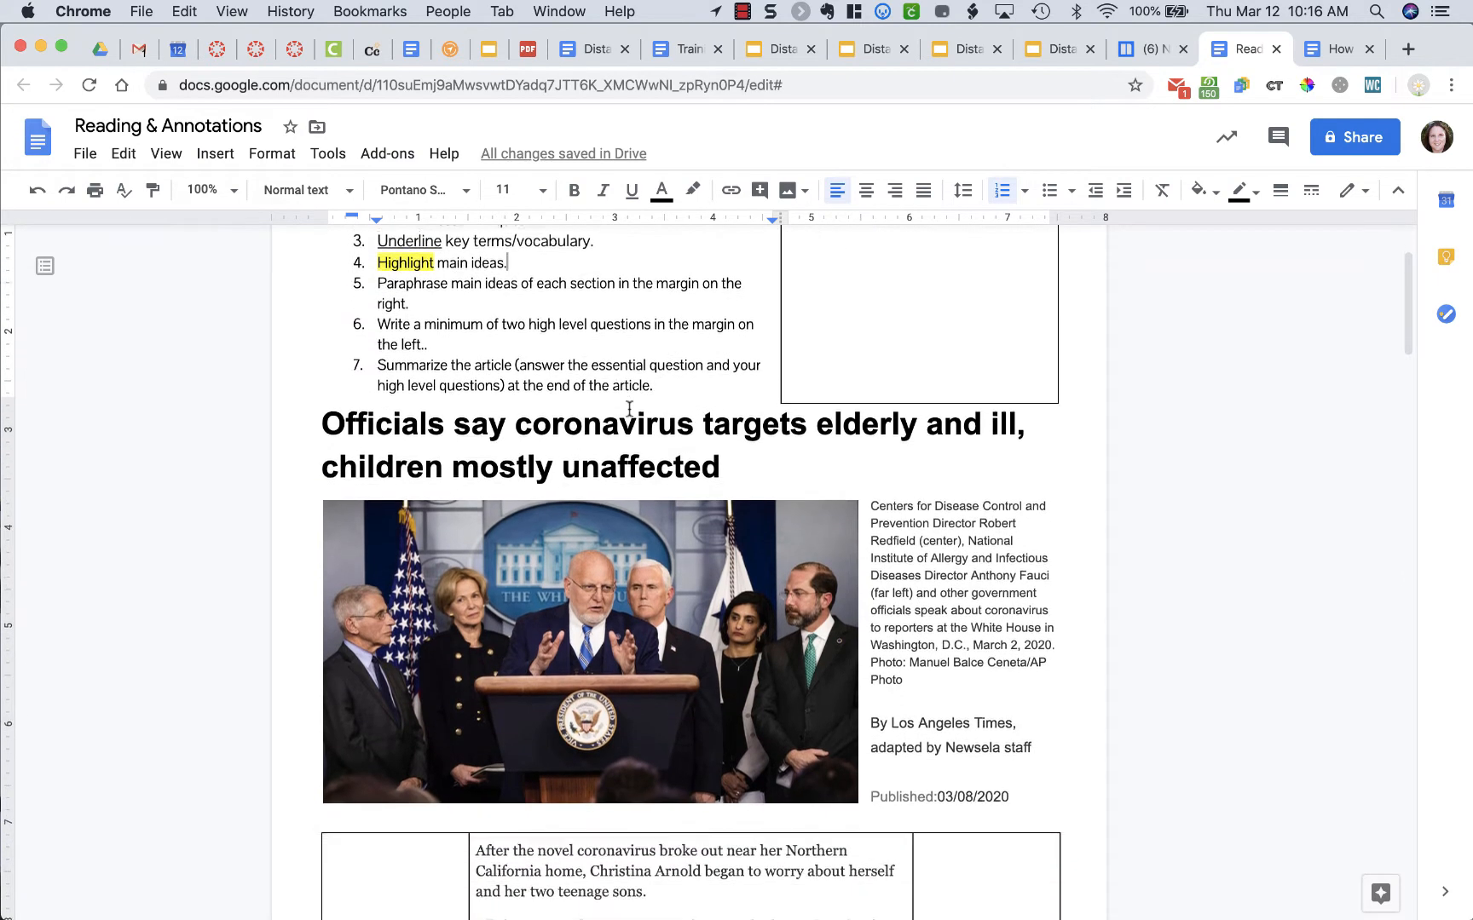
scroll(629, 410, down, 10)
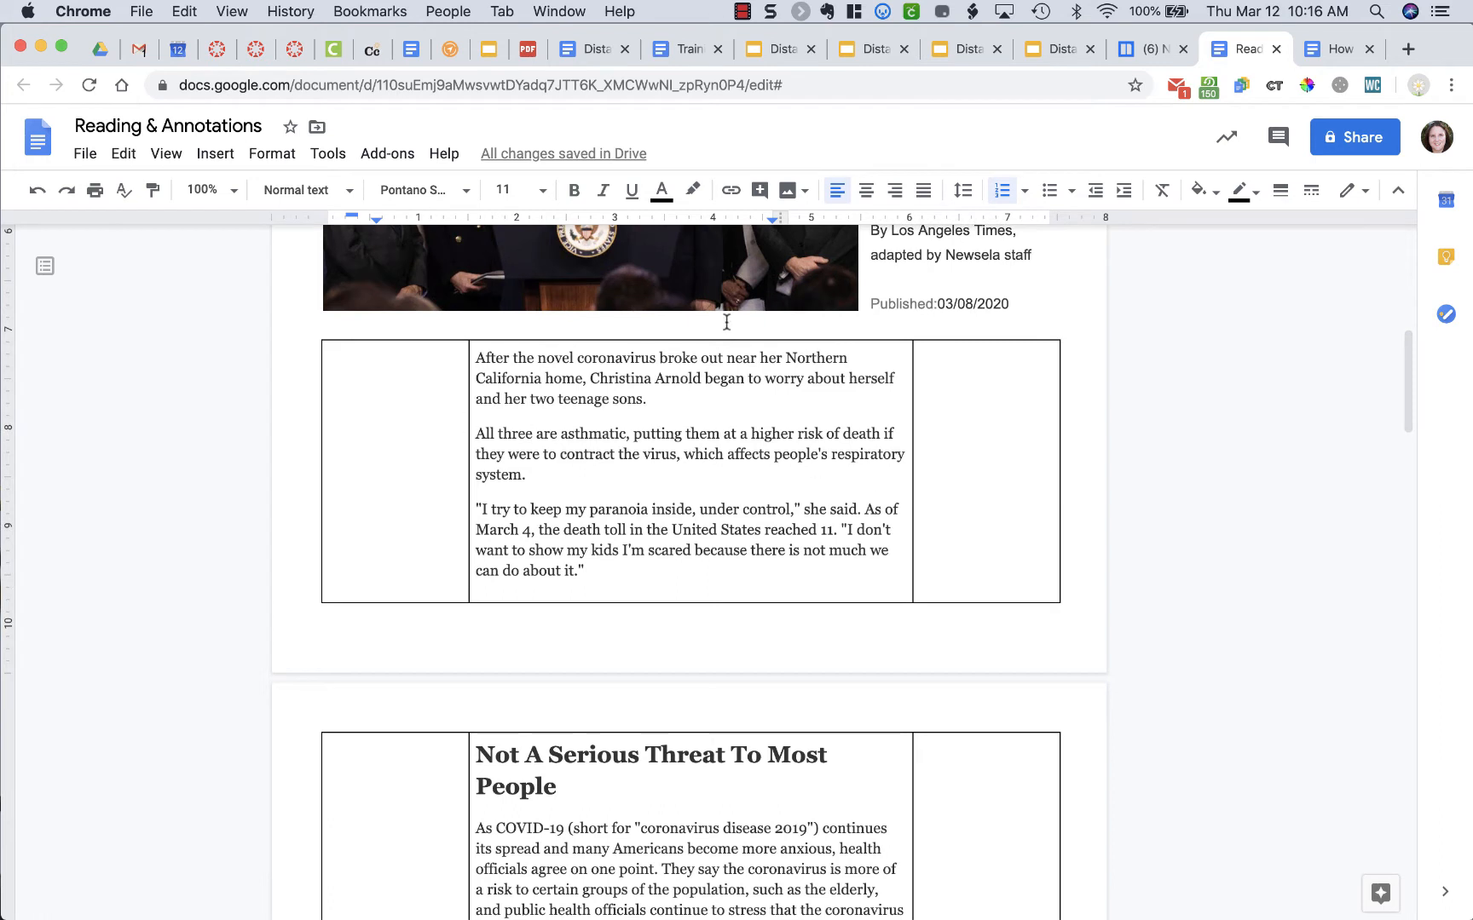
click(528, 319)
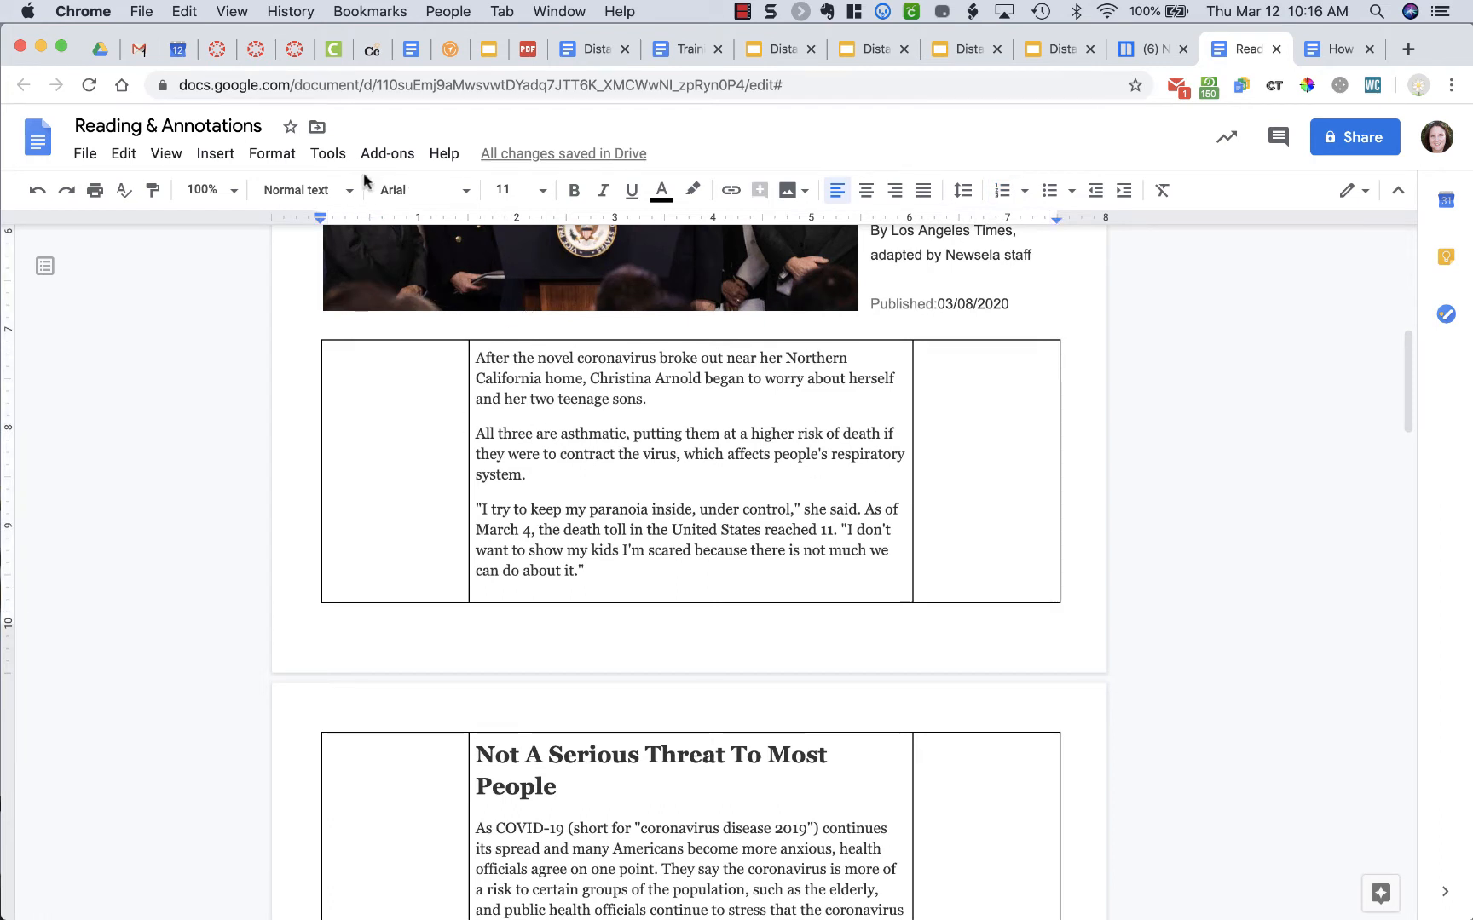
click(232, 160)
mouse_move(249, 223)
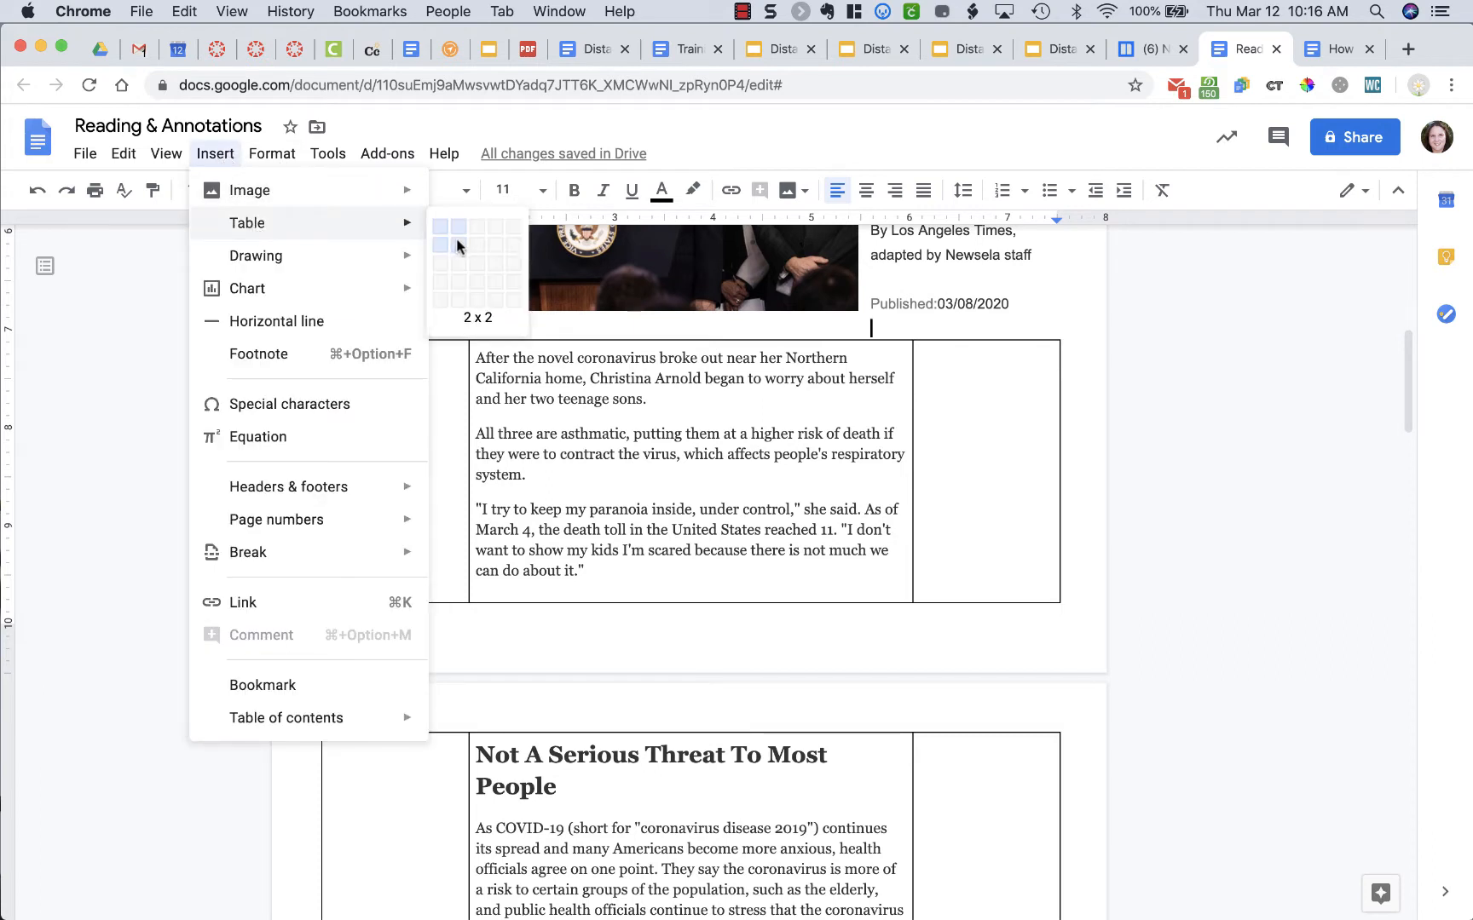
click(483, 235)
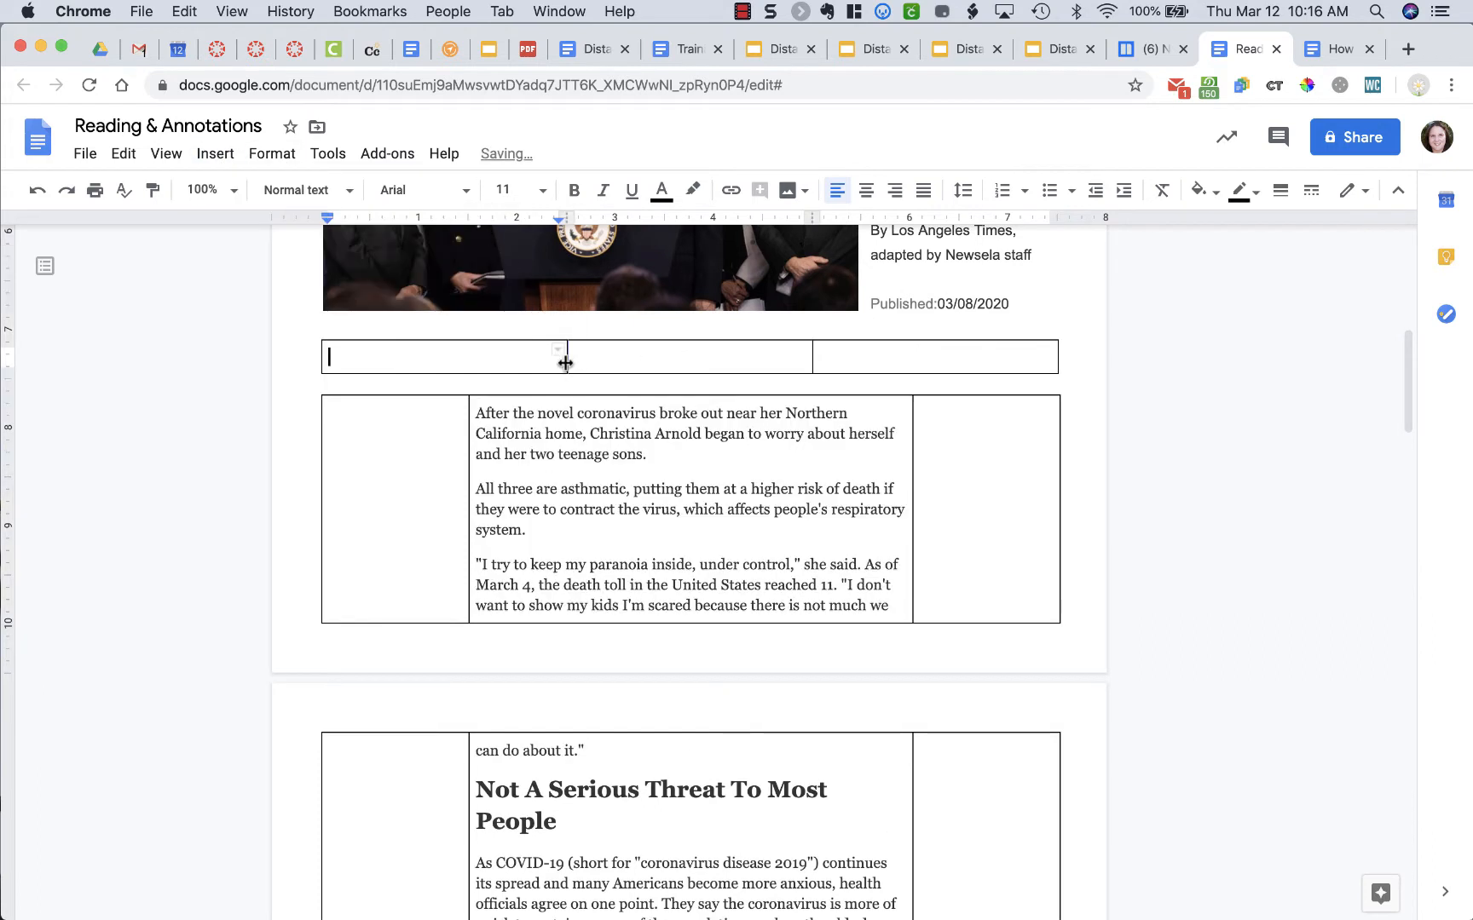
drag(565, 361, 475, 362)
drag(812, 352, 907, 368)
Step: Undo the column resizing and the insertion of the three-column table
key(super+z)
key(super+z)
key(super+z)
Step: Examine how the article text sits in the middle column with empty margin cells on both sides, ending at the document's start
click(663, 439)
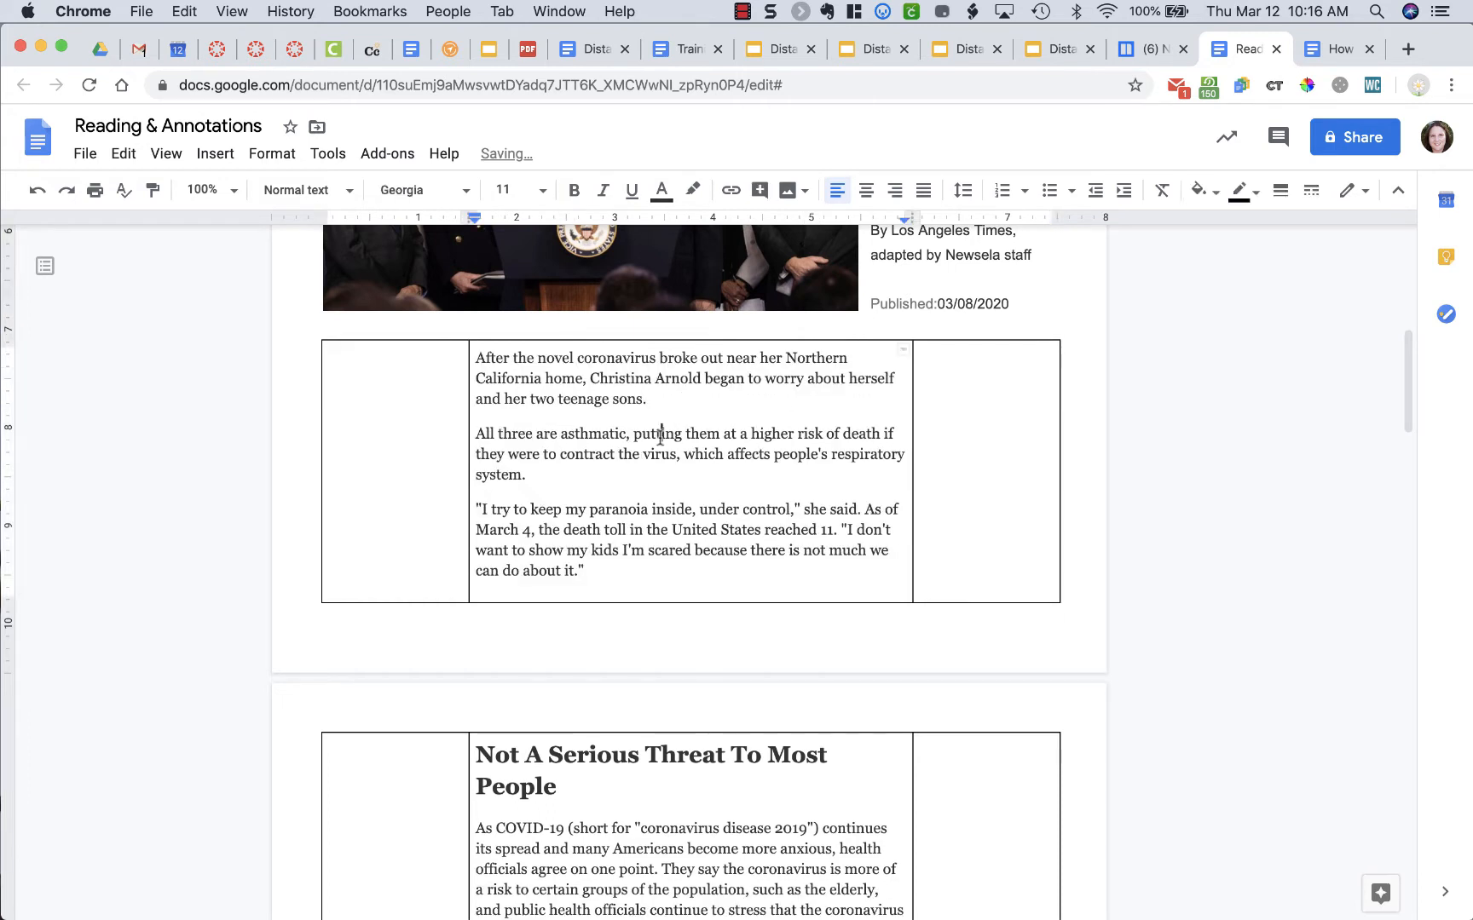
scroll(540, 700, down, 4)
scroll(539, 702, down, 4)
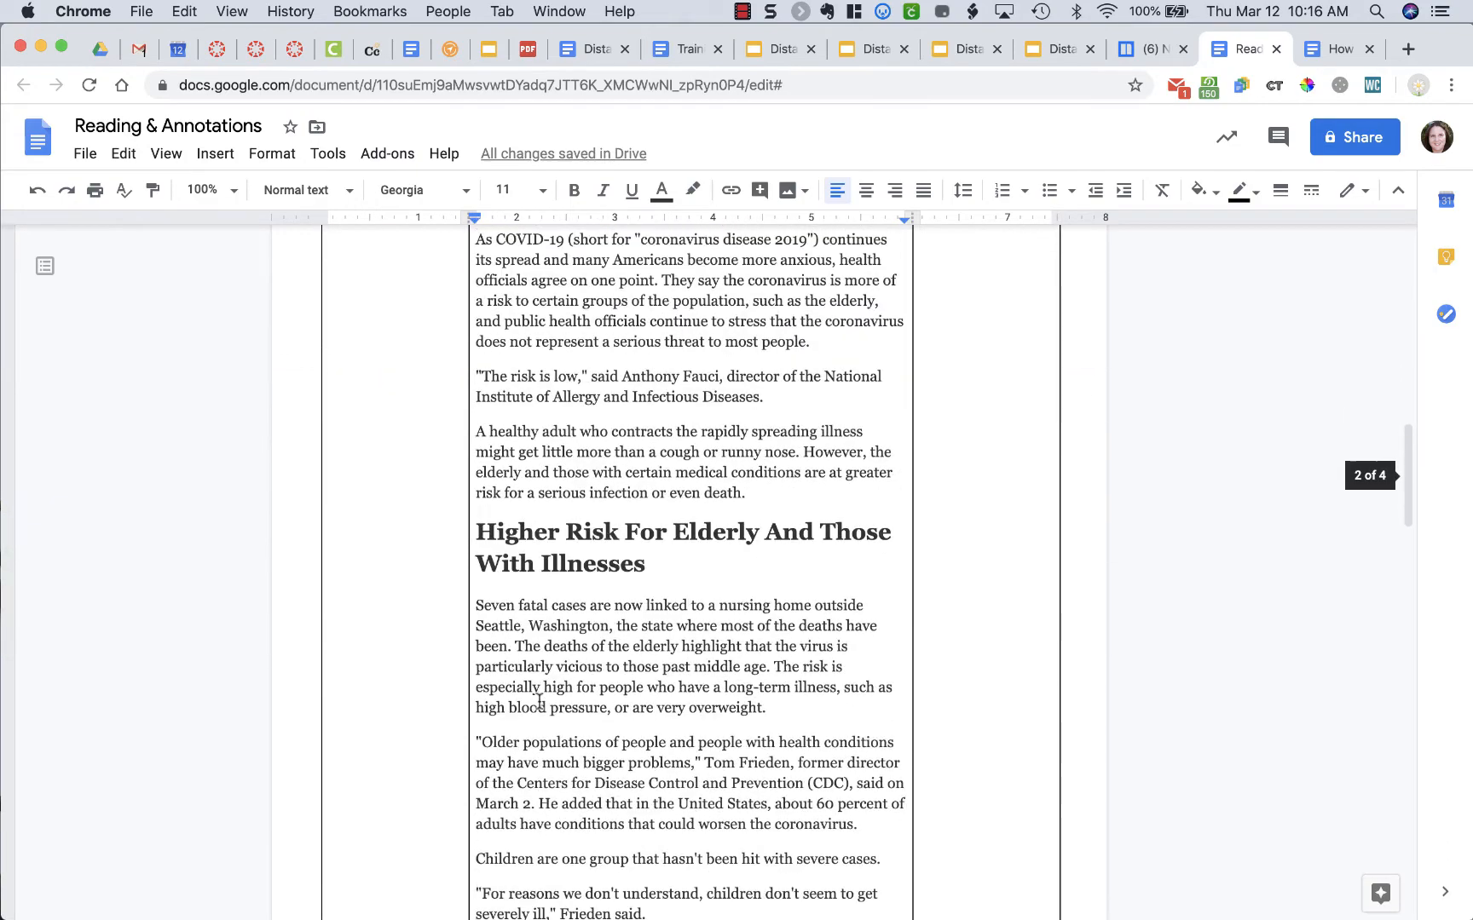
scroll(388, 661, up, 3)
click(379, 651)
click(1019, 462)
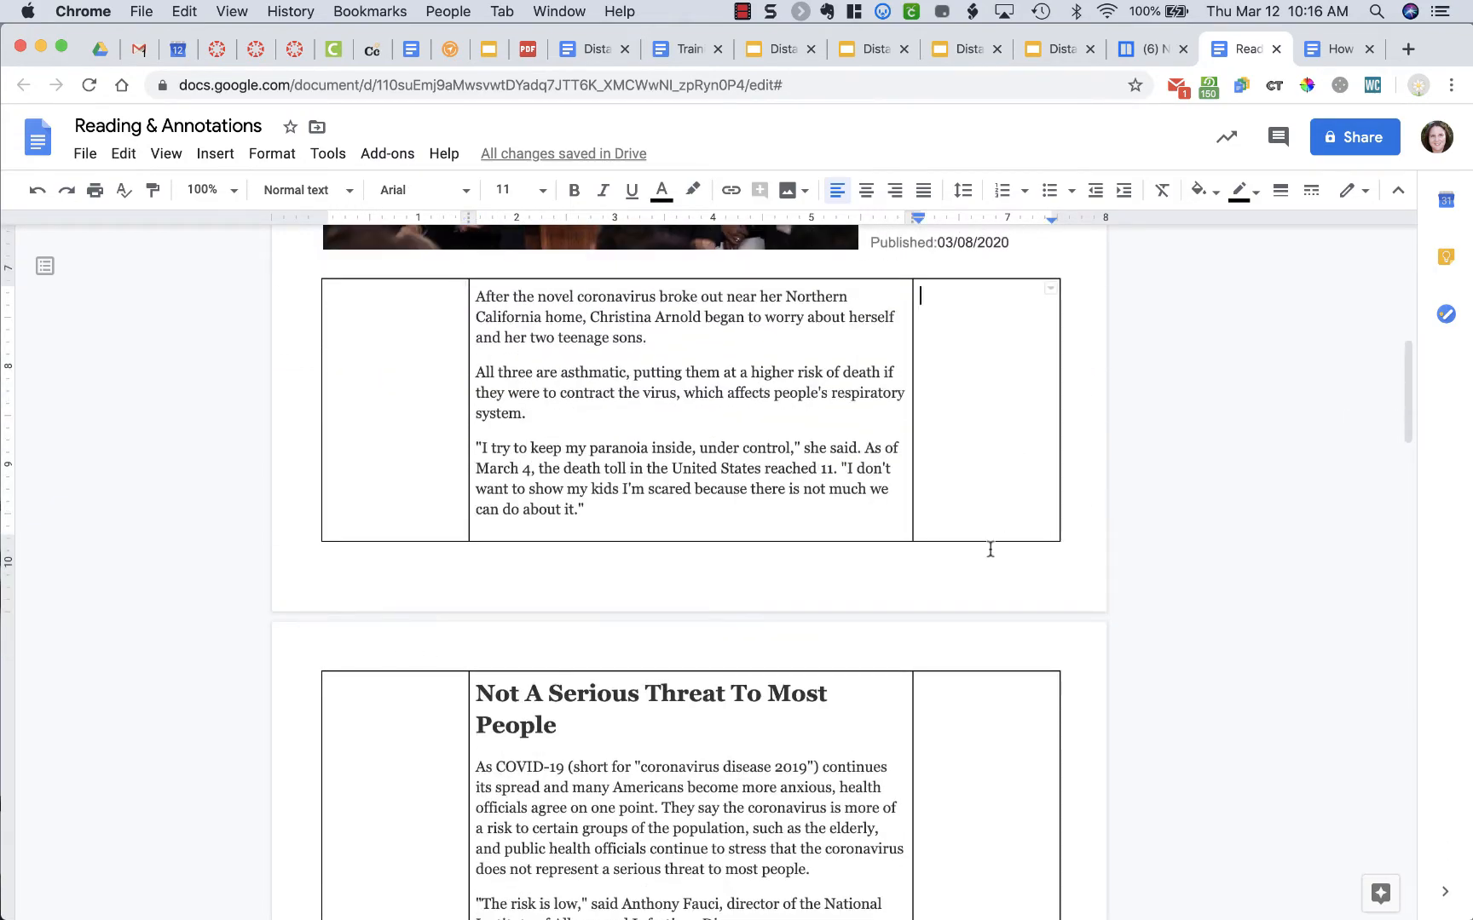
scroll(966, 605, up, 10)
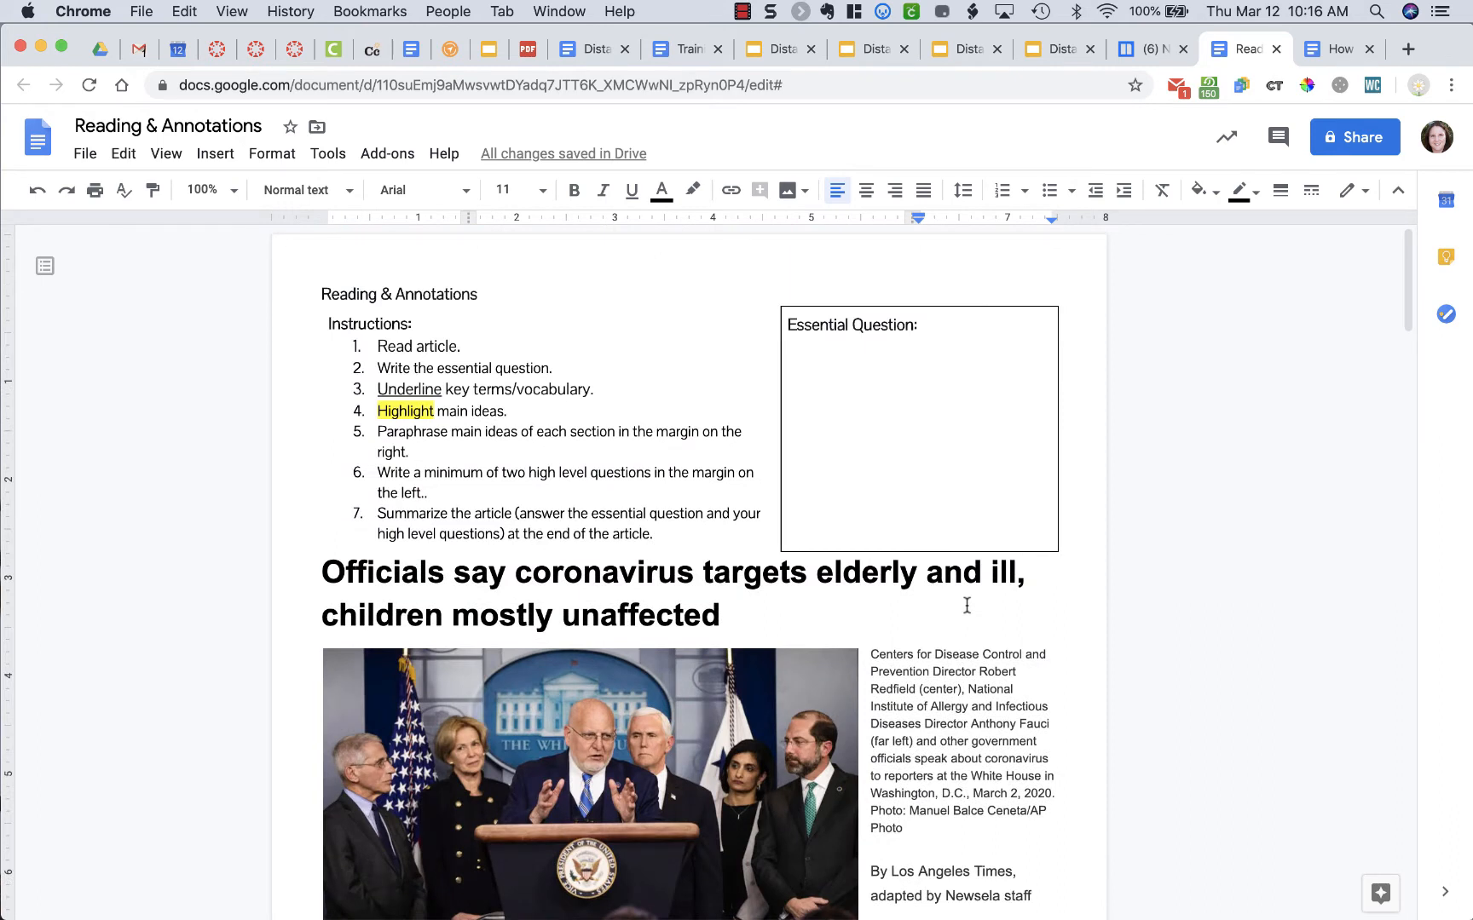
Step: Turn on link sharing so anyone with the link can view the document, and copy the sharing link
click(1342, 147)
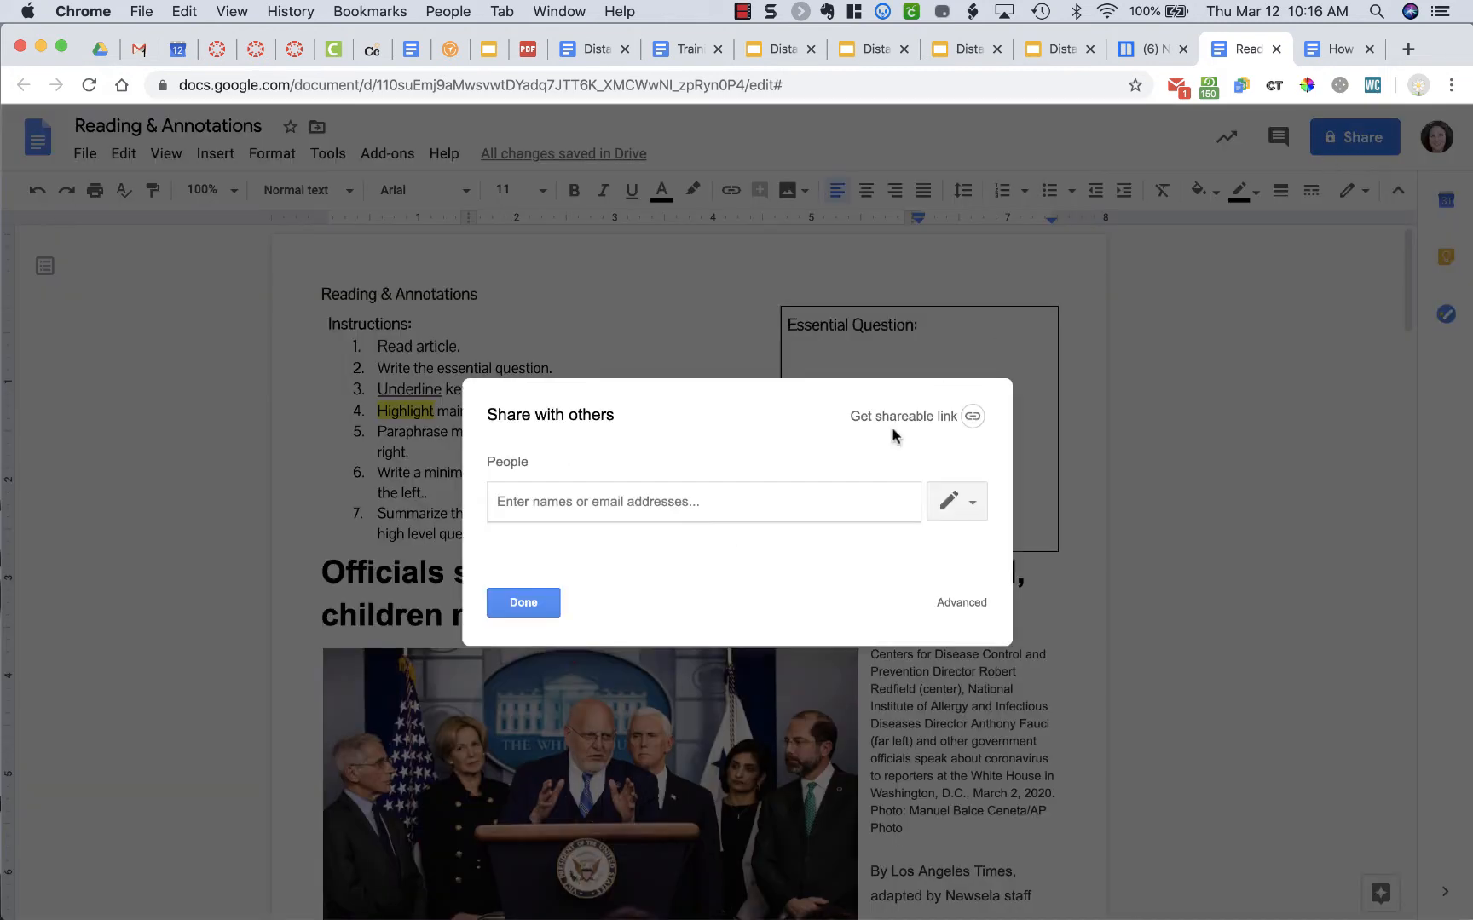
click(961, 603)
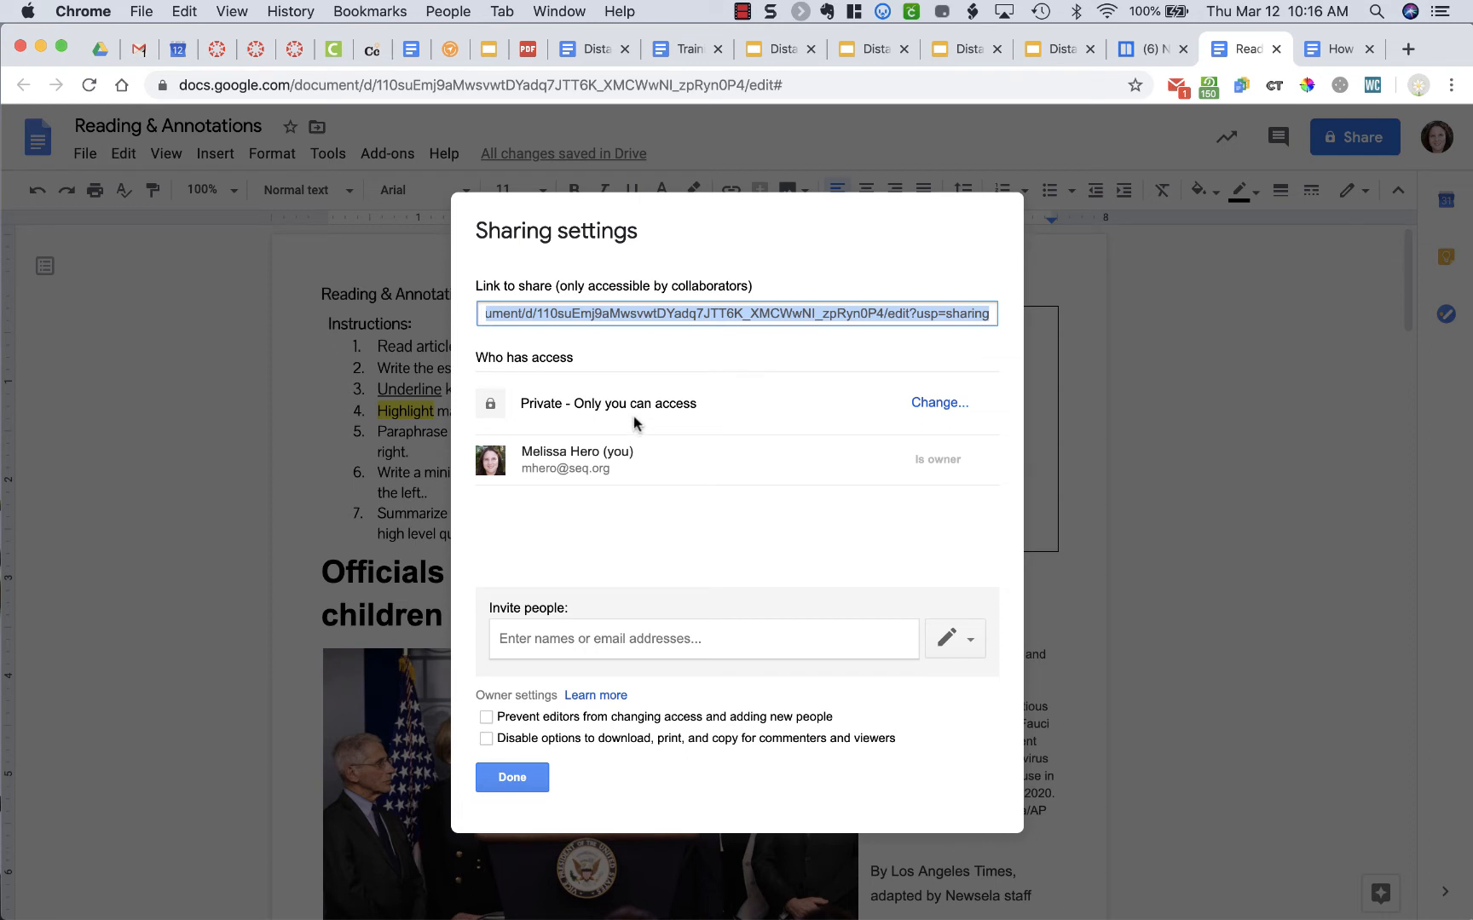
click(939, 404)
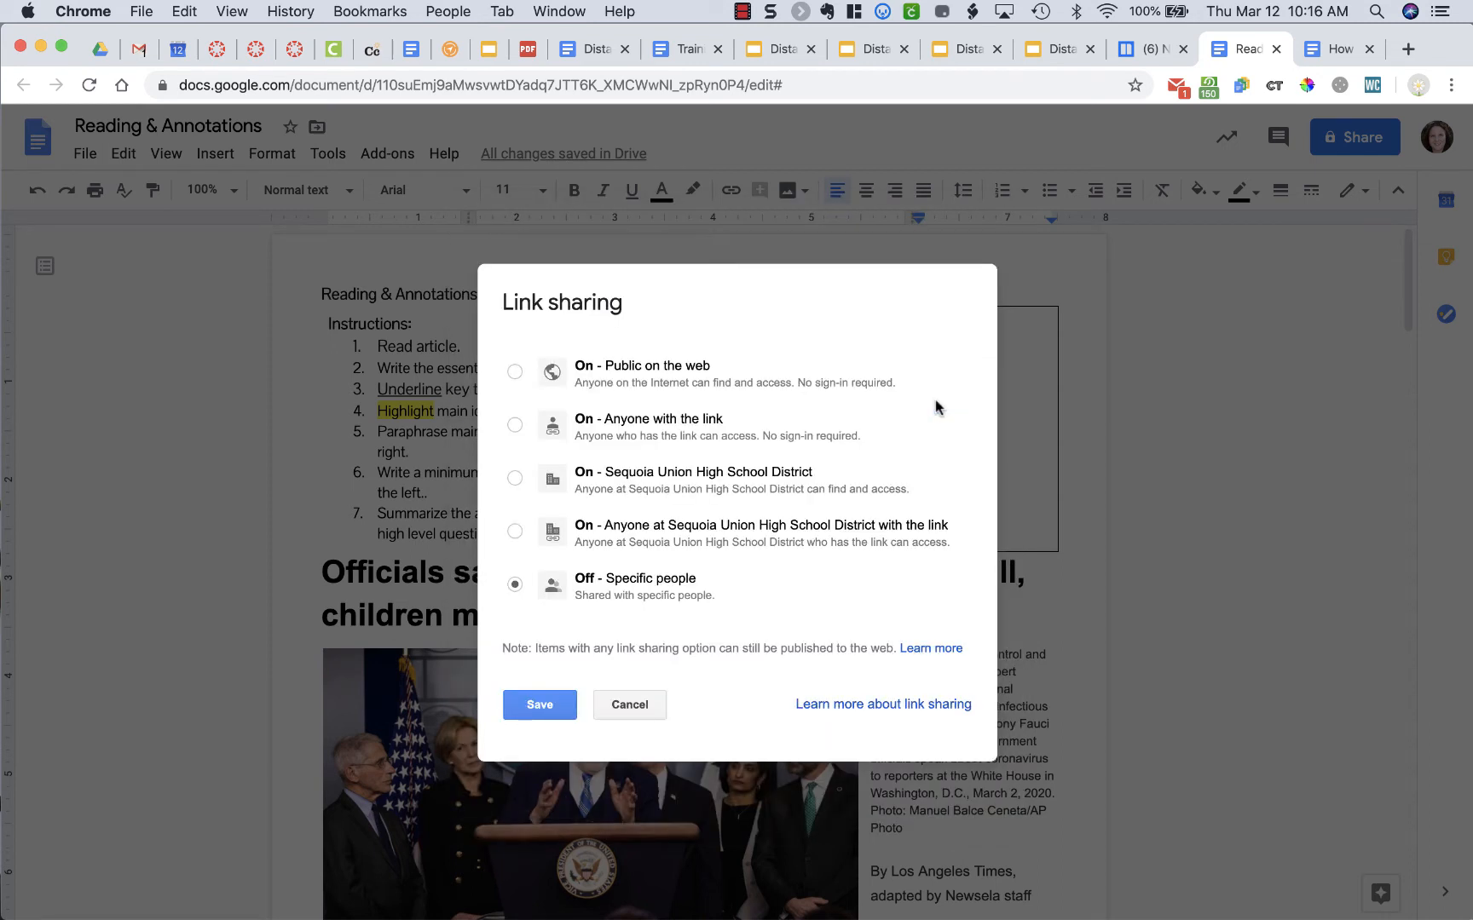
click(633, 419)
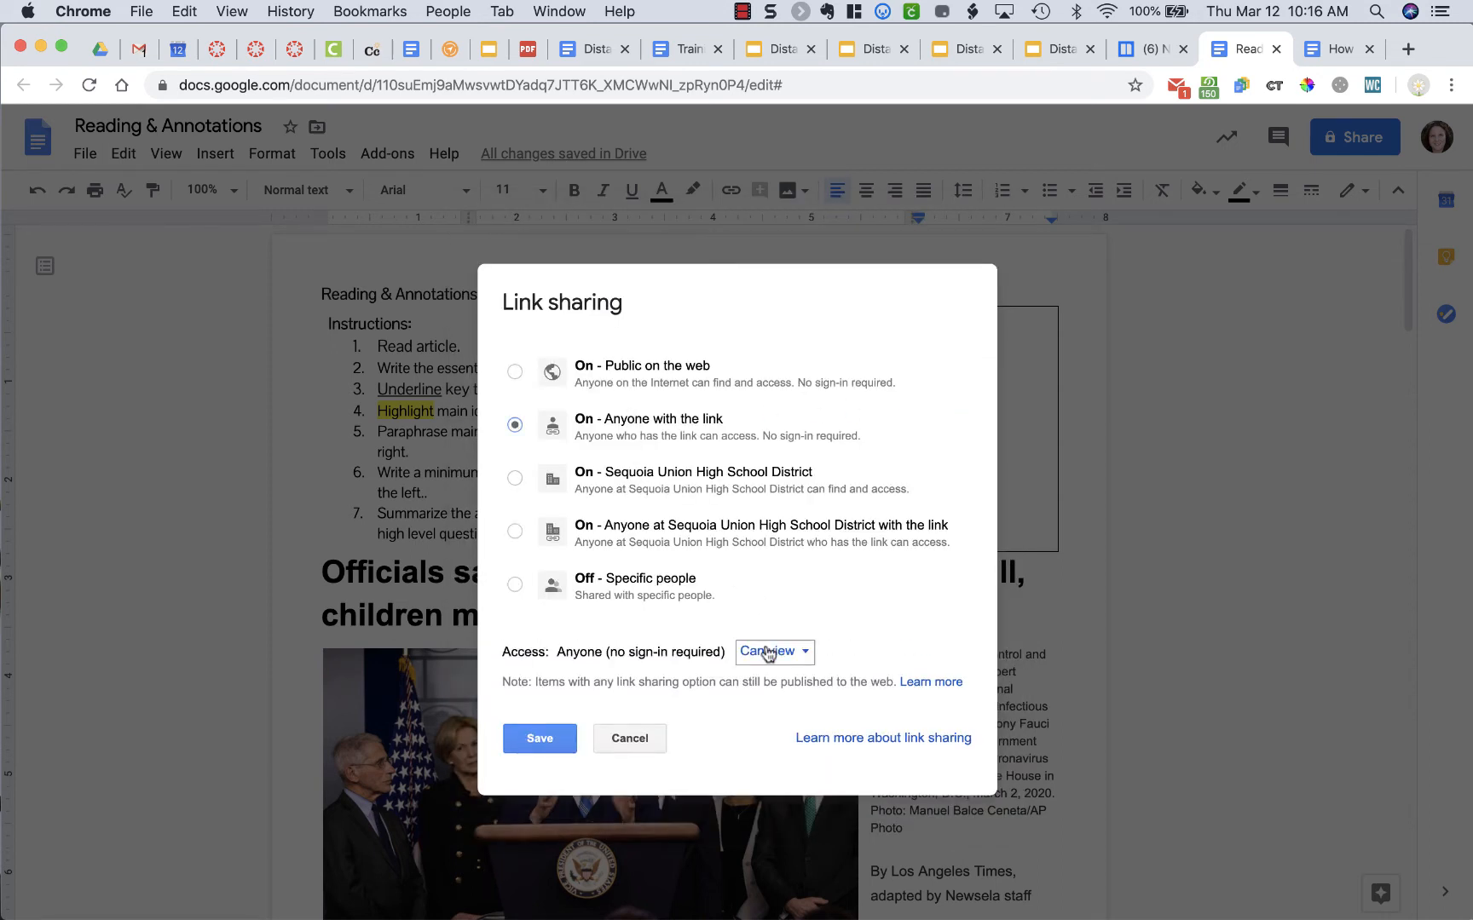
click(550, 736)
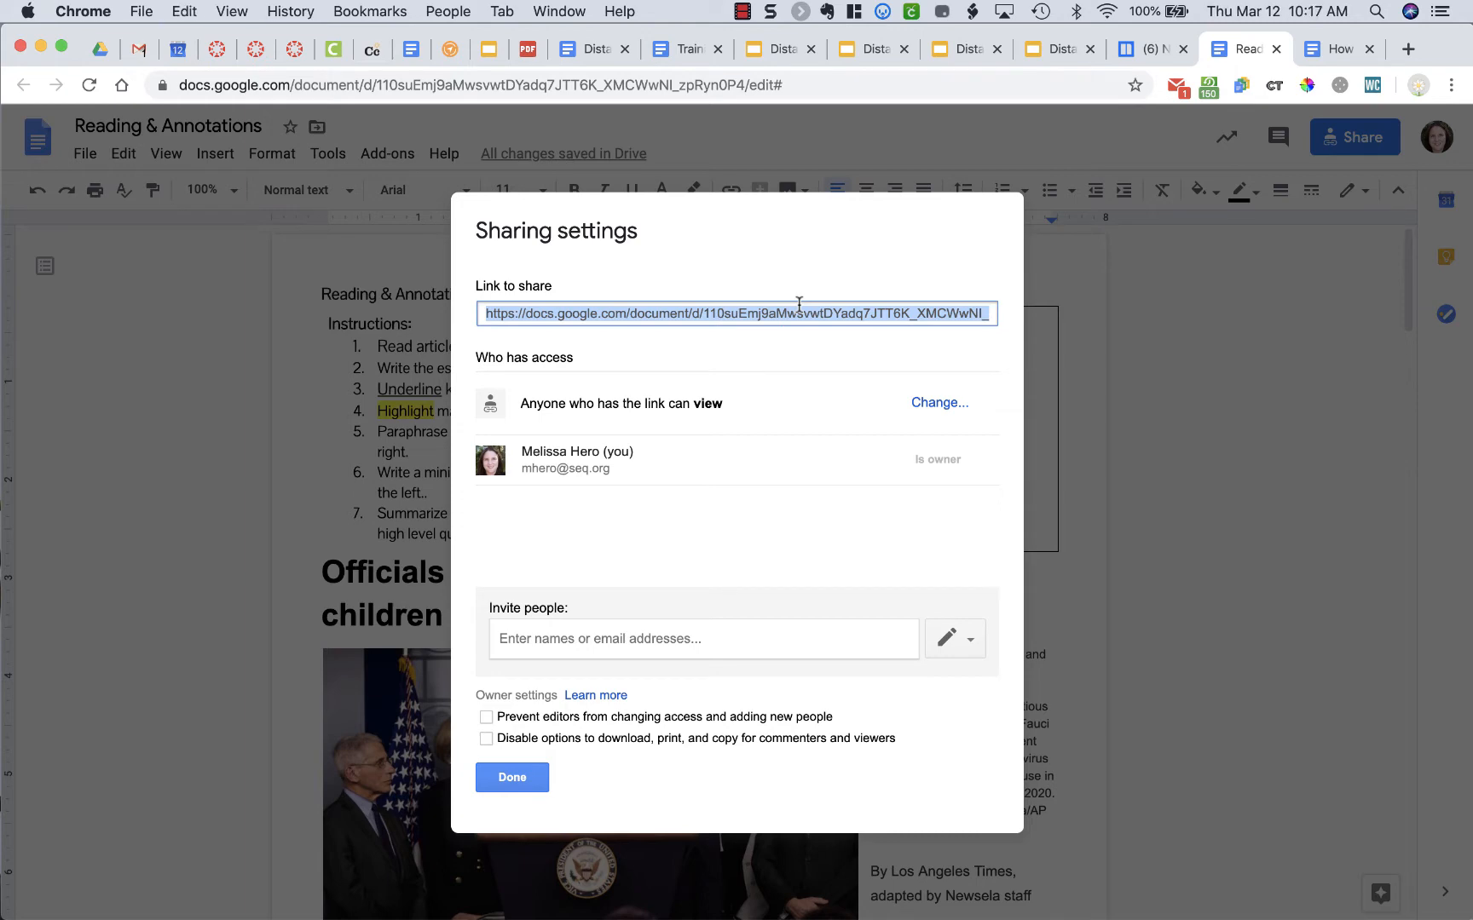
click(516, 777)
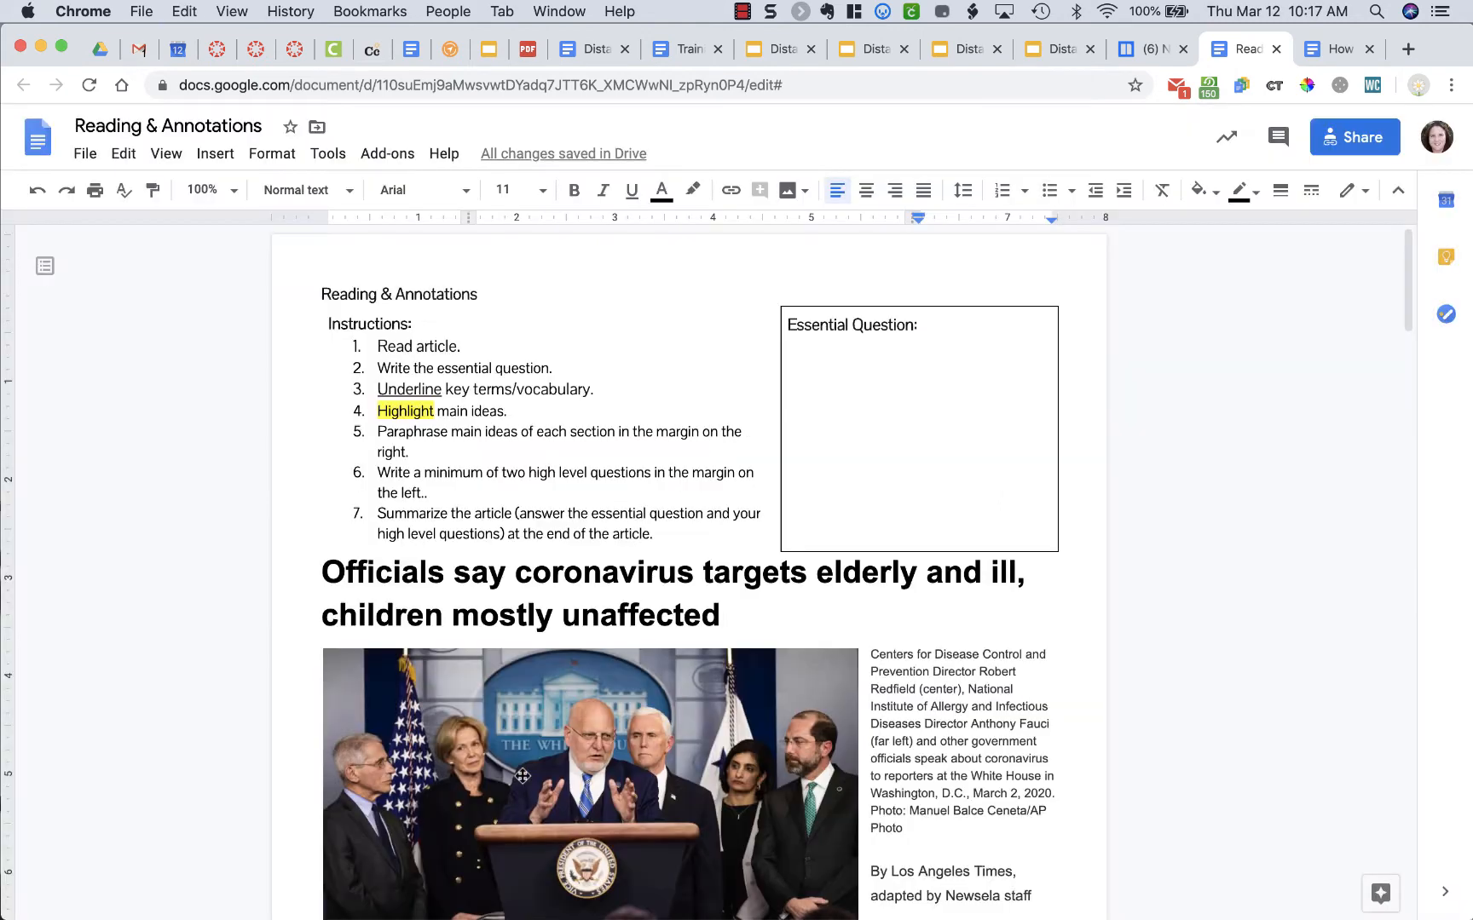
Step: Switch to the CPDH course in Canvas and start a new assignment named "Corona Virus Reading Annotations"
click(300, 52)
click(255, 49)
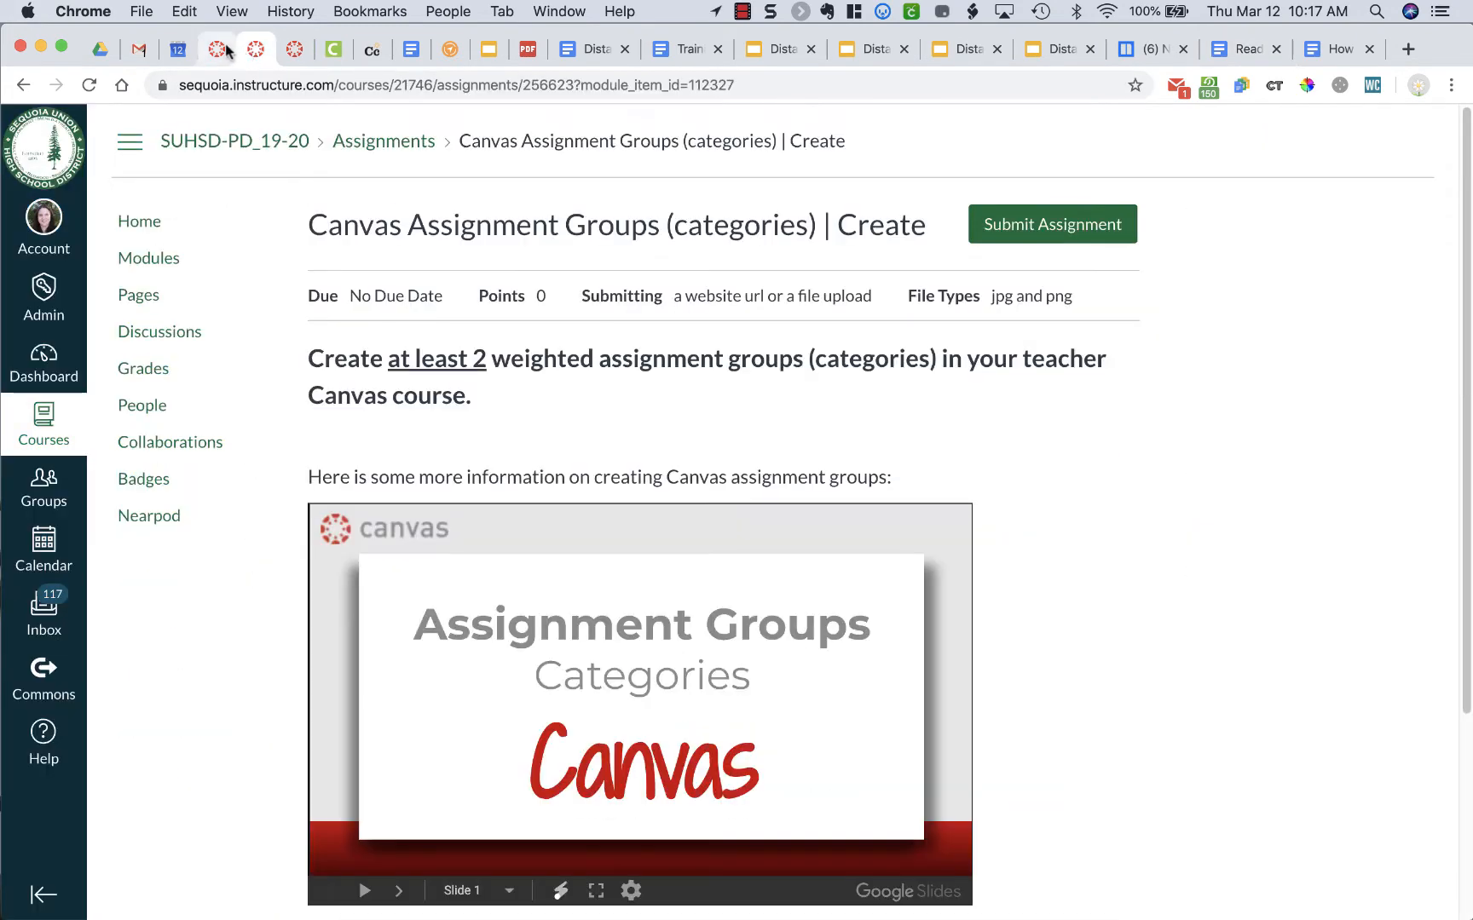
click(217, 49)
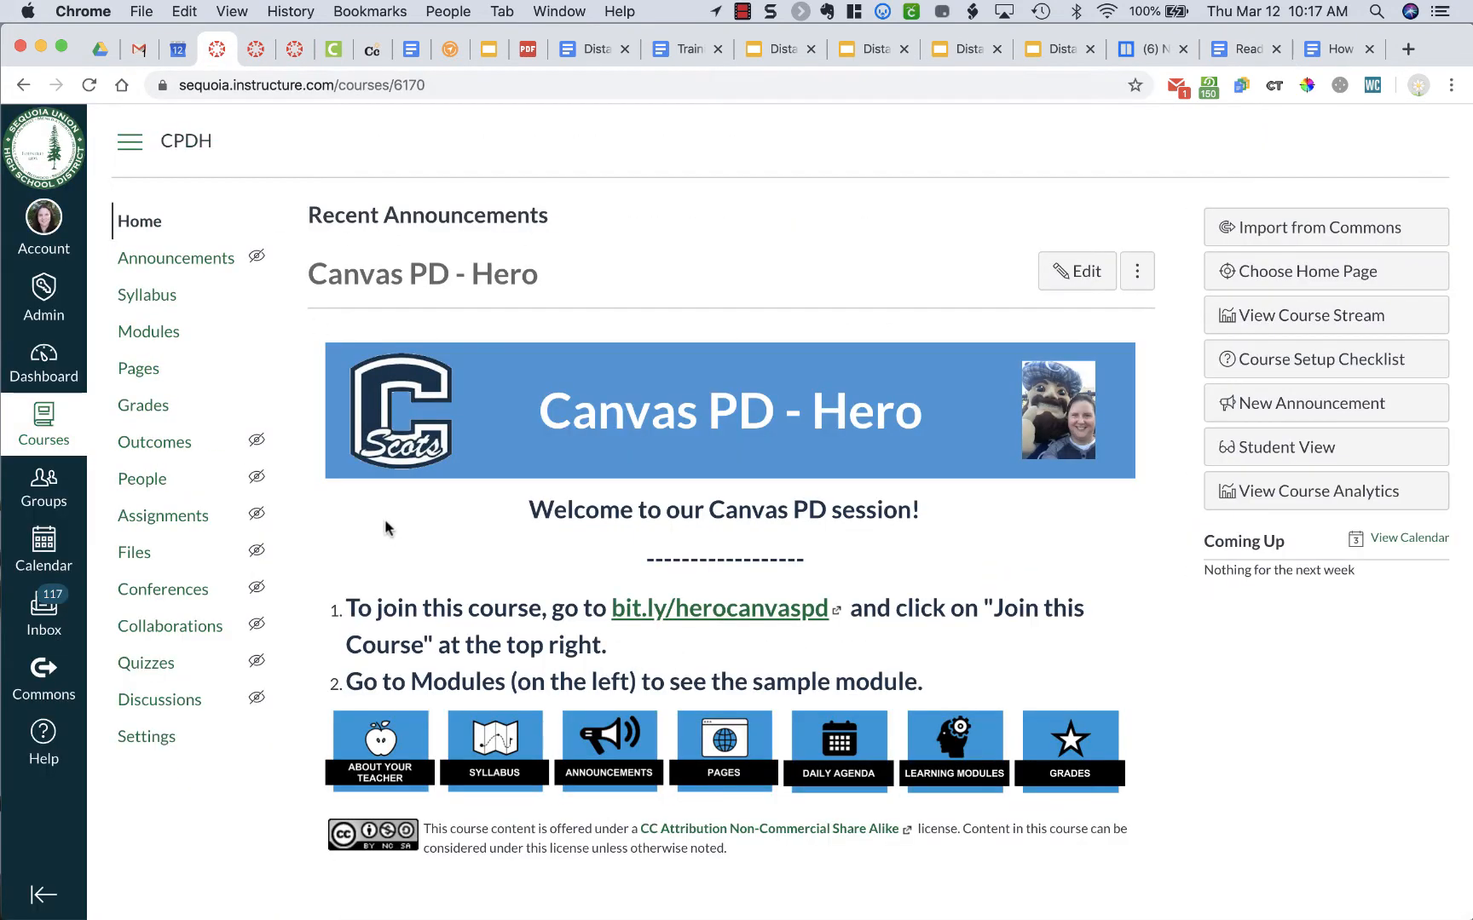
click(195, 518)
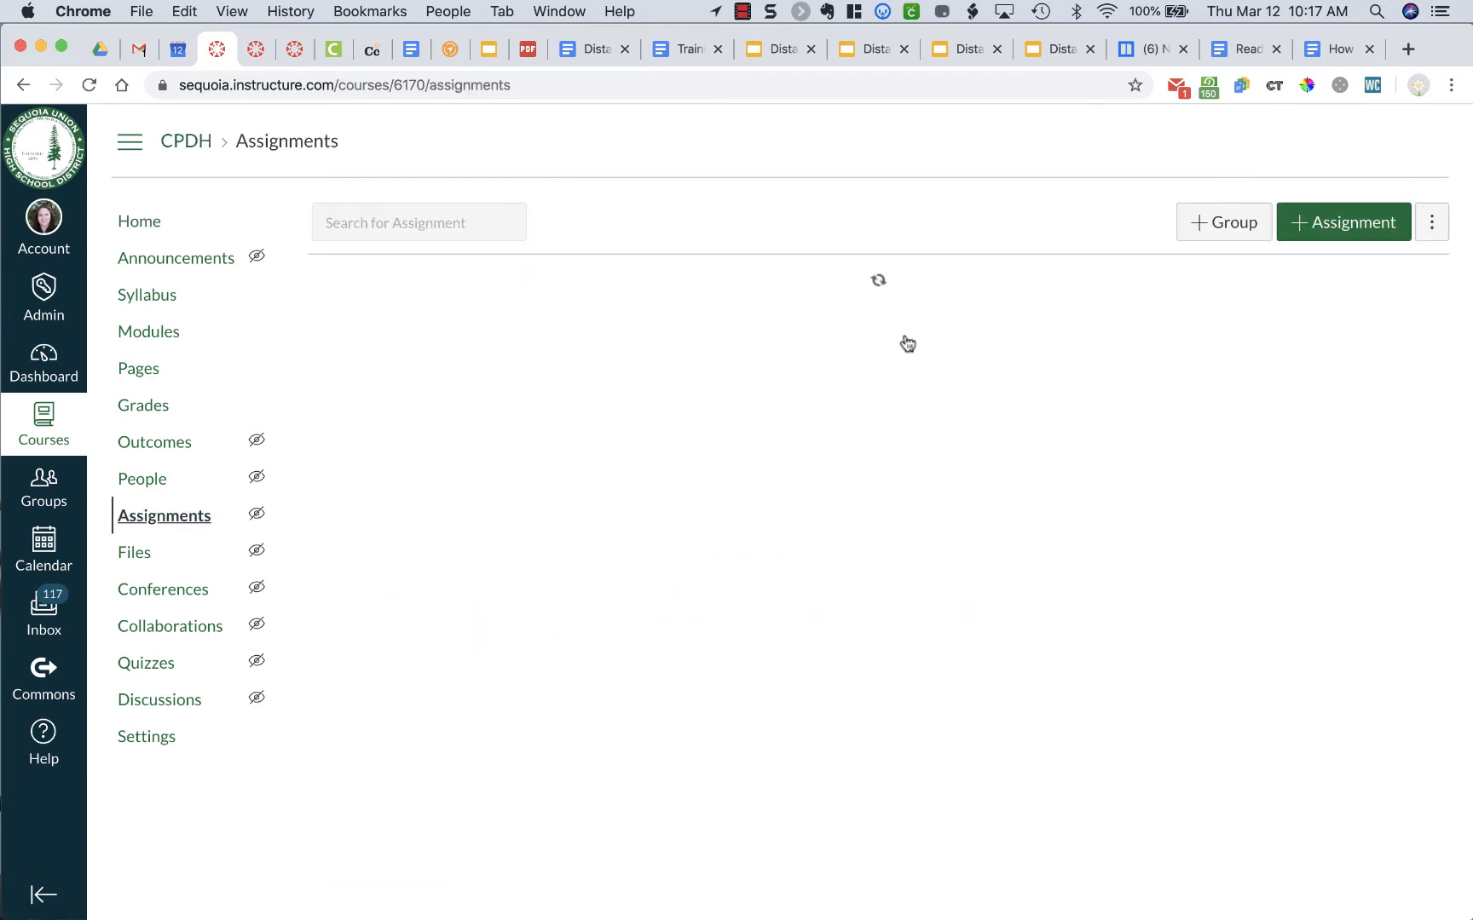
click(1310, 230)
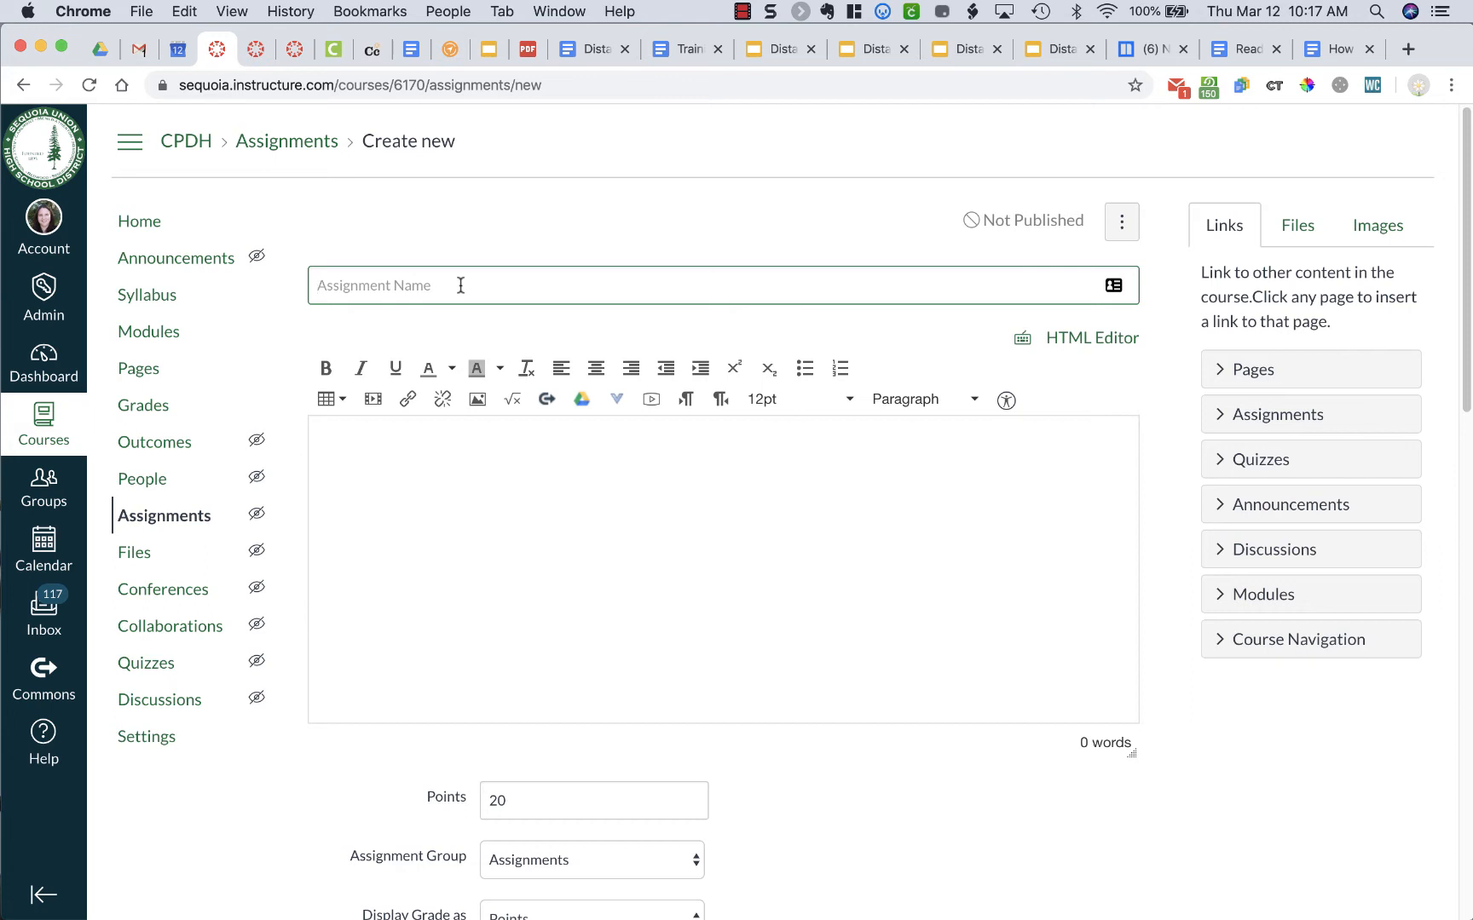
text(Corona Virus Reading Annotations)
Step: Start a numbered list in the assignment description with the item "Click here to copy the article."
click(438, 464)
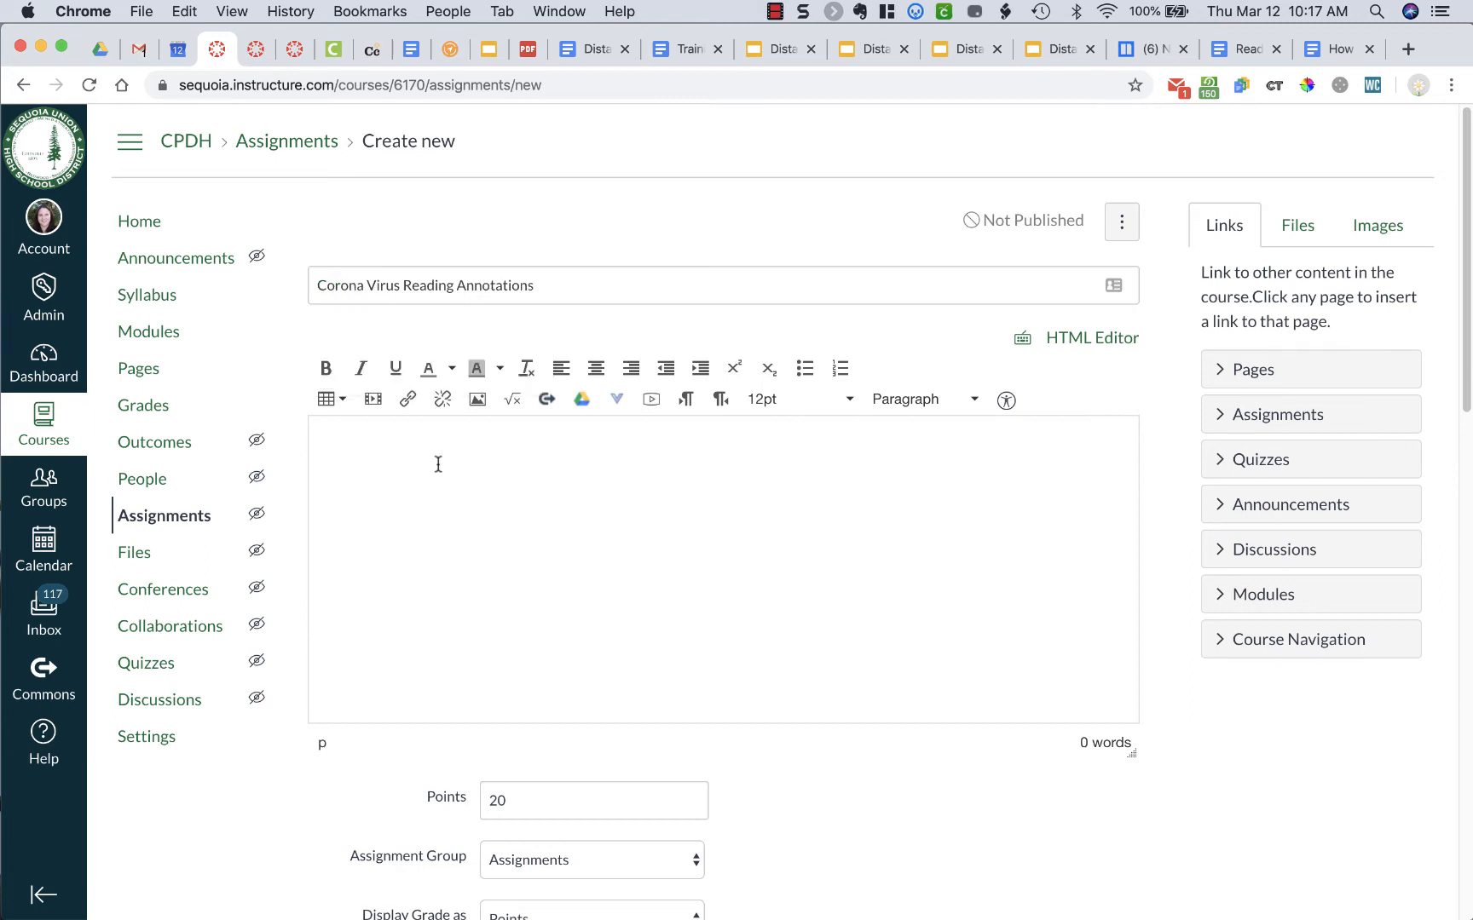
click(839, 368)
text(Click here to down)
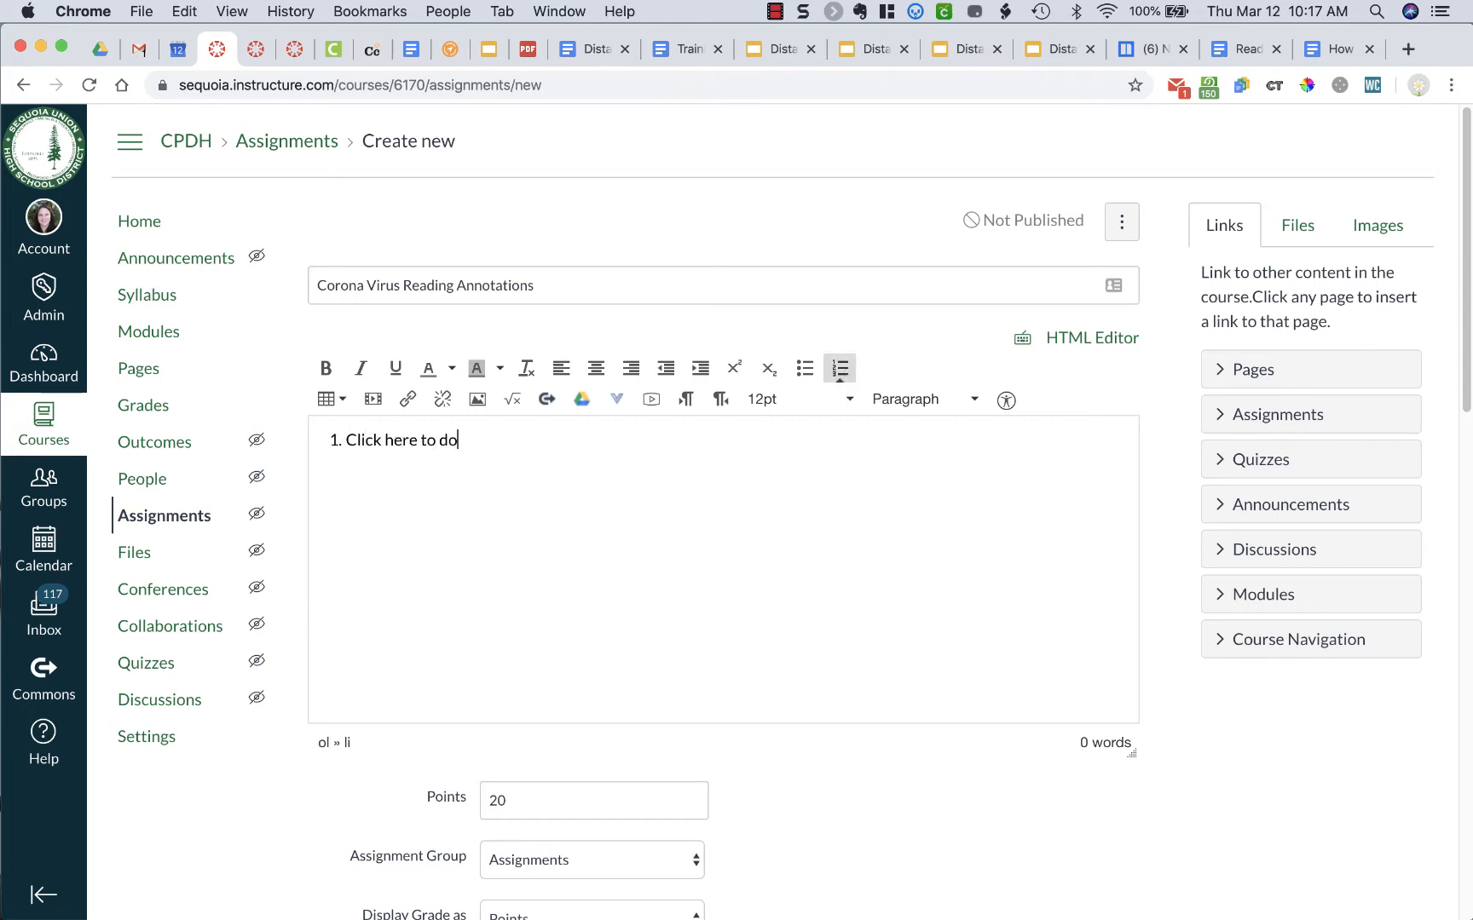
key(BackSpace)
key(BackSpace)
key(BackSpace)
text(copy the article.)
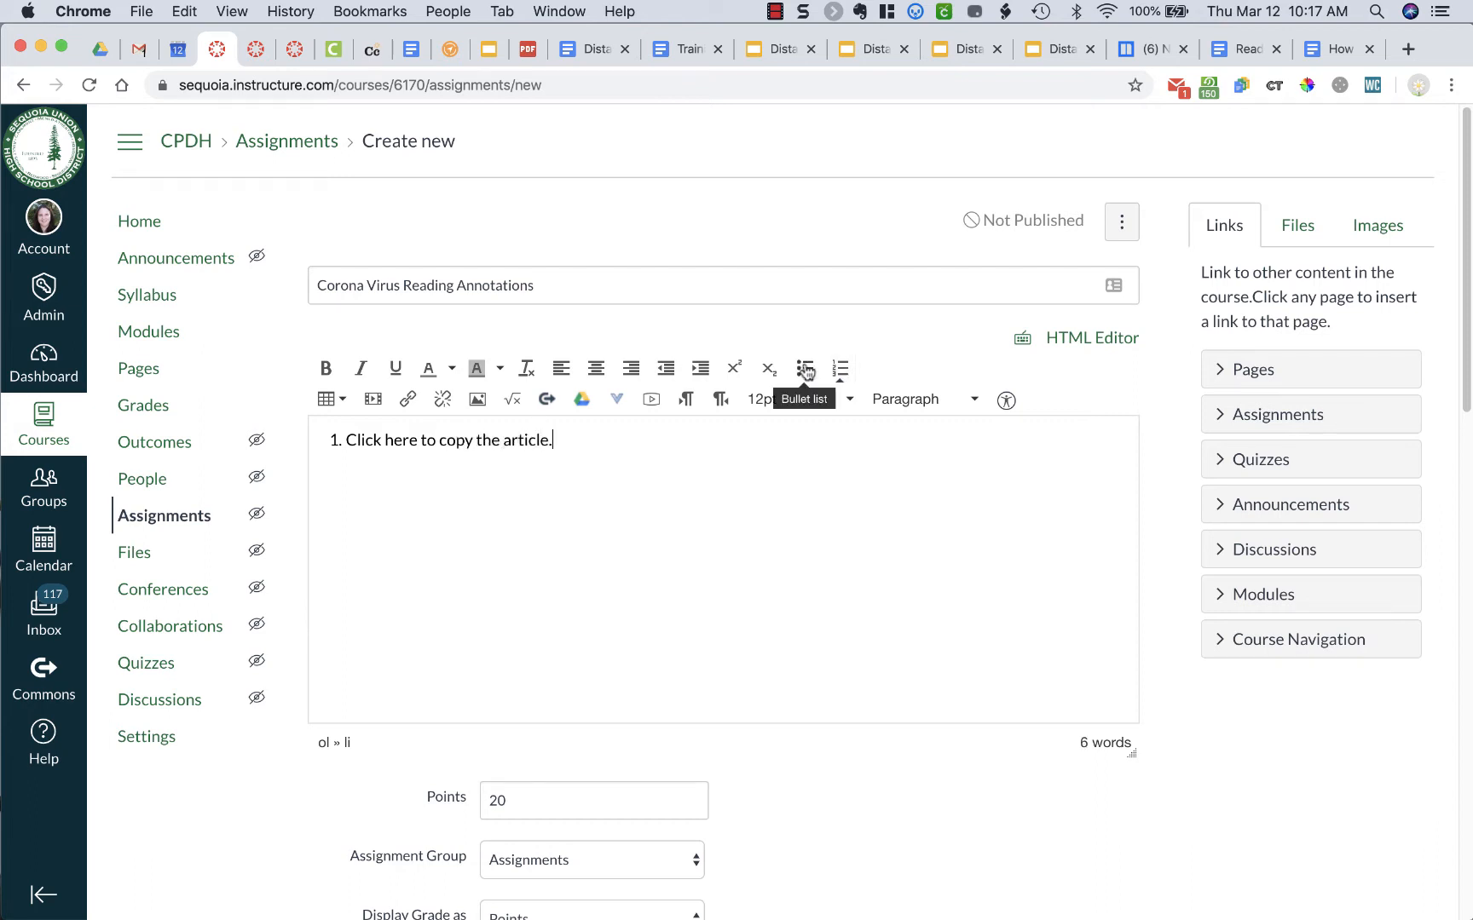
Step: Link the text "Click here to copy the article" to the shared document's URL, replacing the URL's ending "edit?usp=sharing" with "copy"
drag(550, 442, 351, 444)
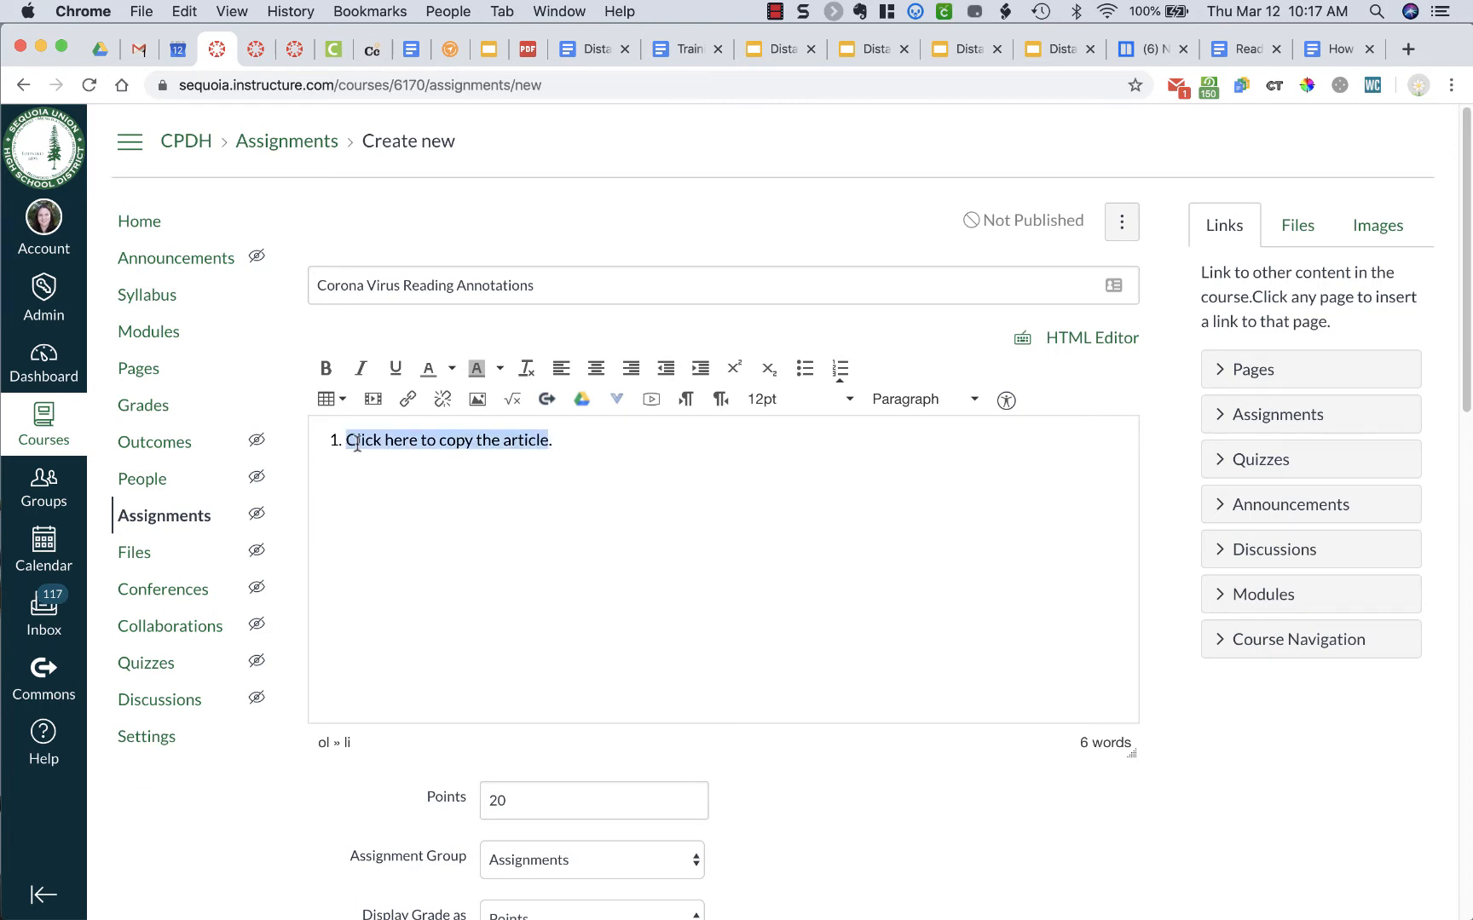
click(408, 404)
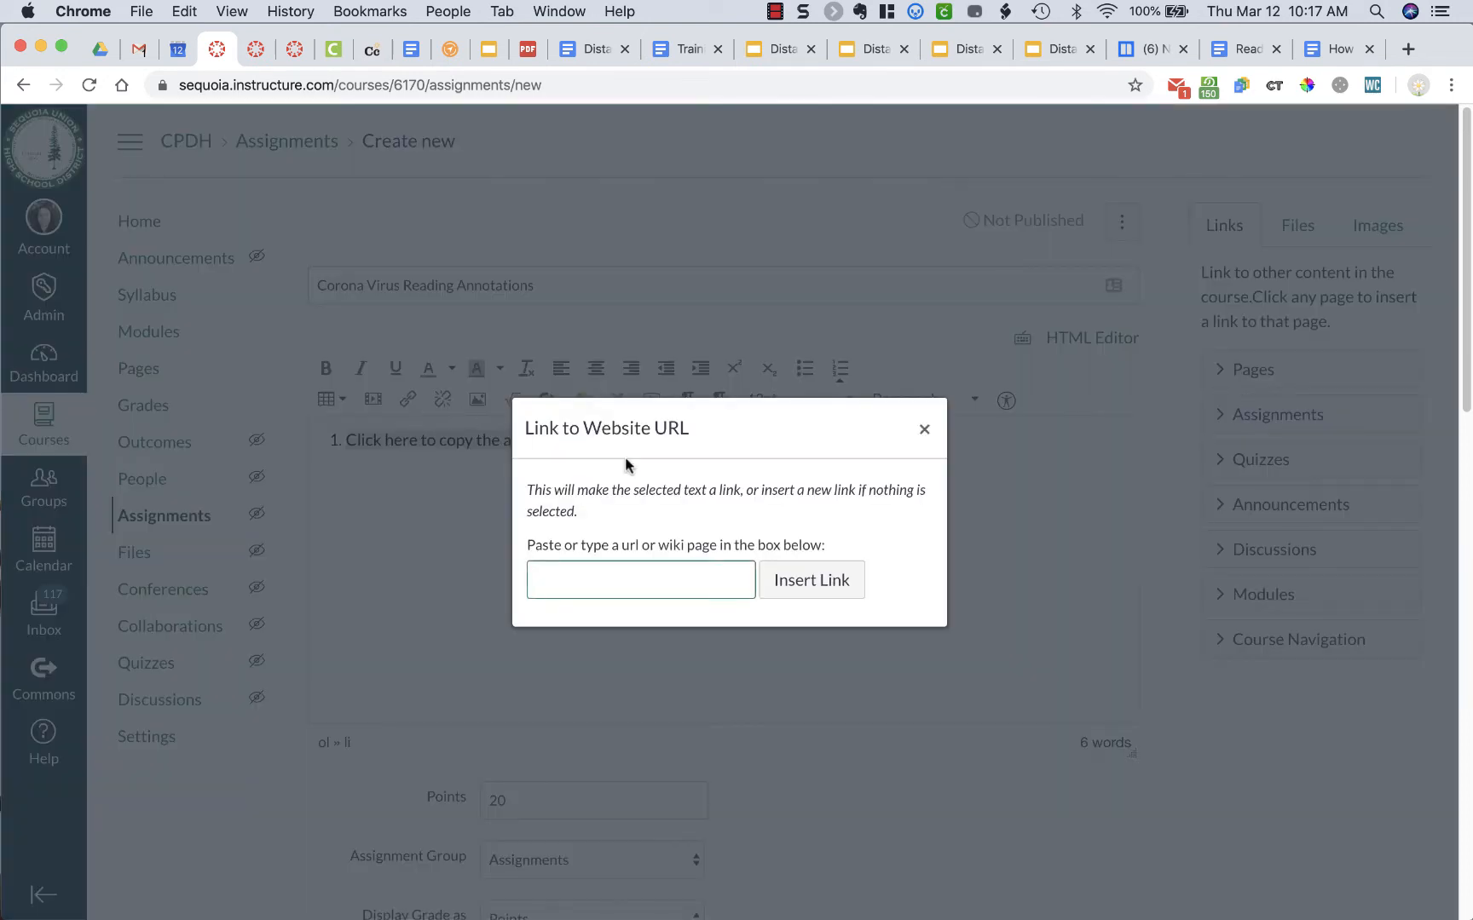
key(super+v)
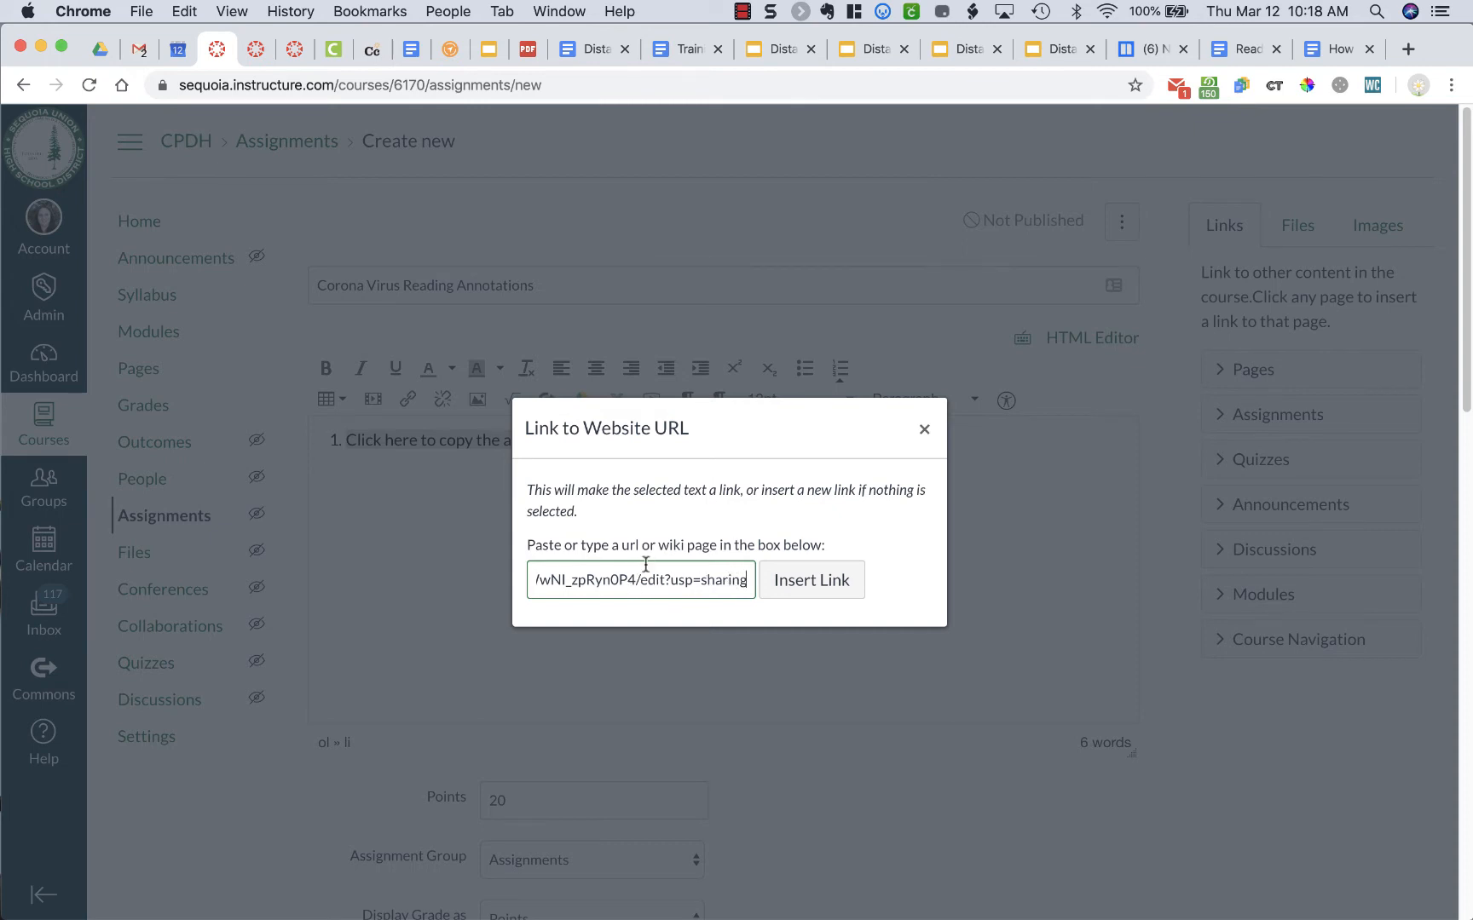
drag(638, 579, 747, 588)
key(BackSpace)
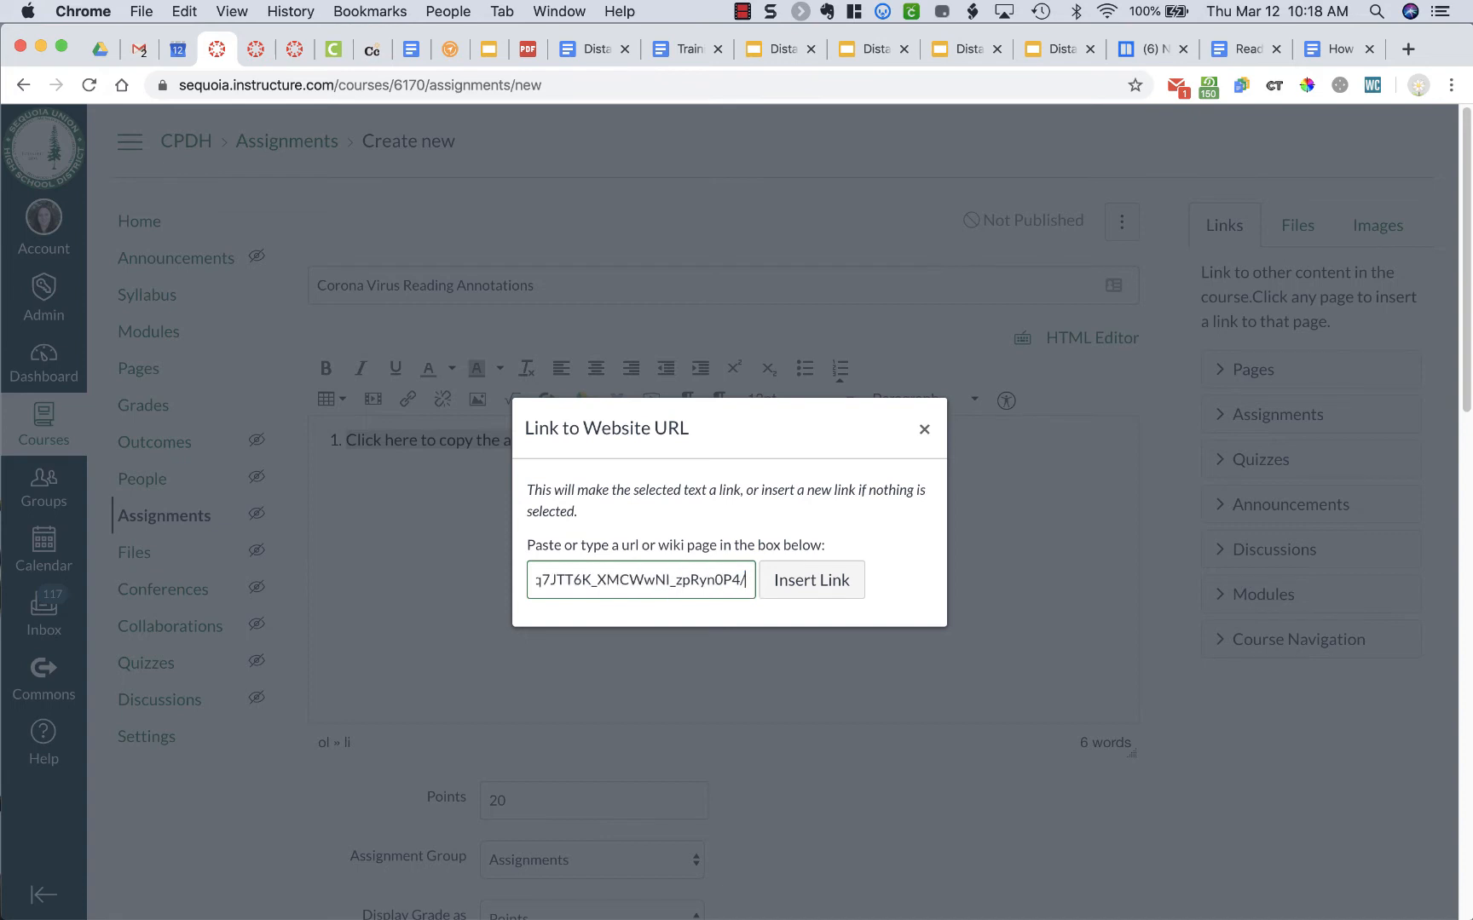
text(copy)
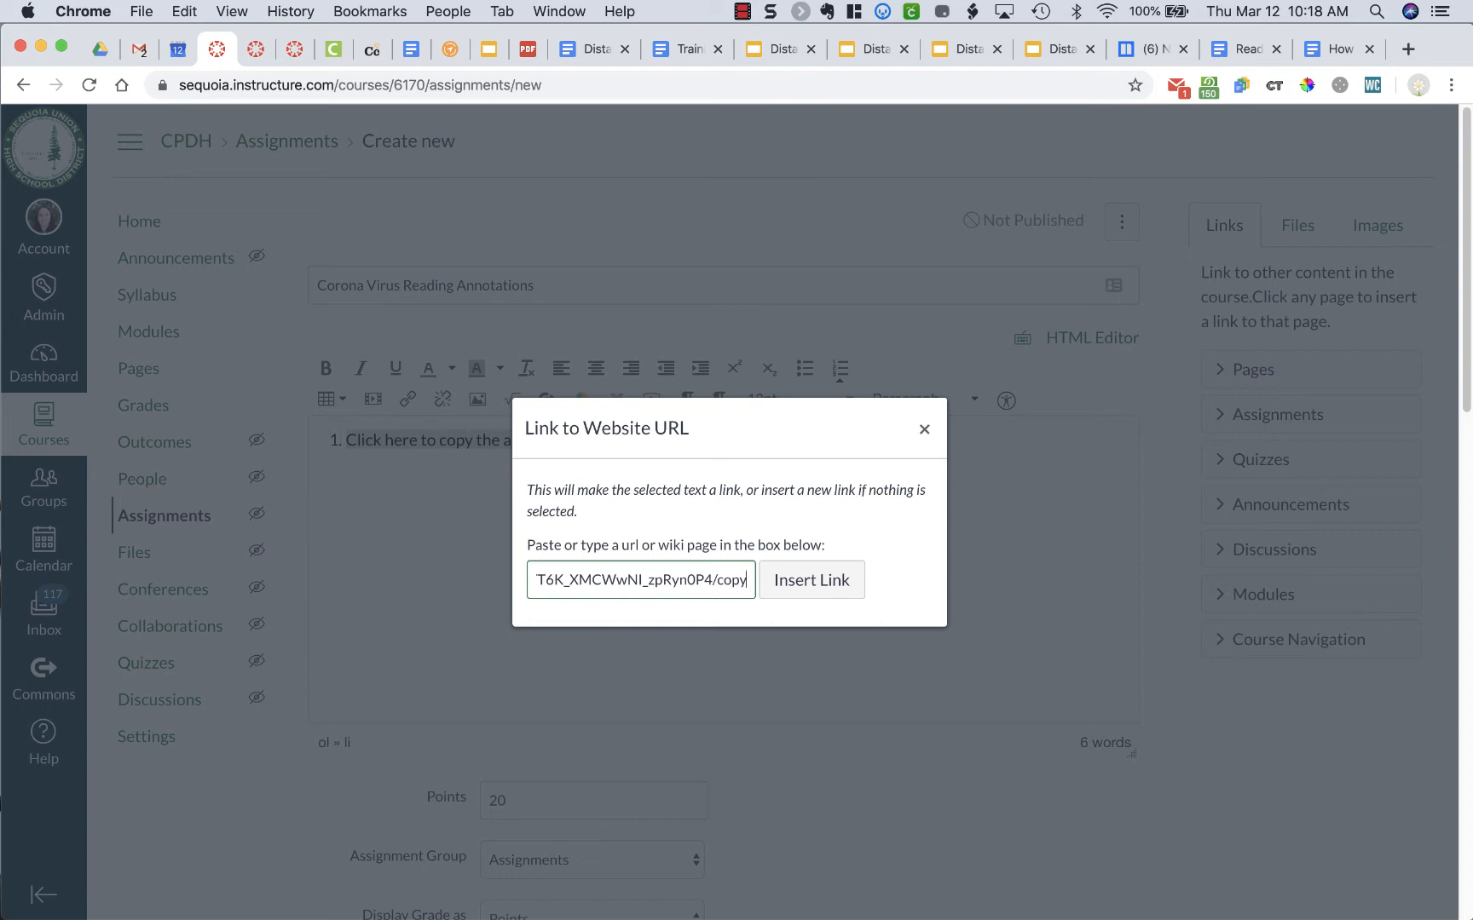
click(814, 584)
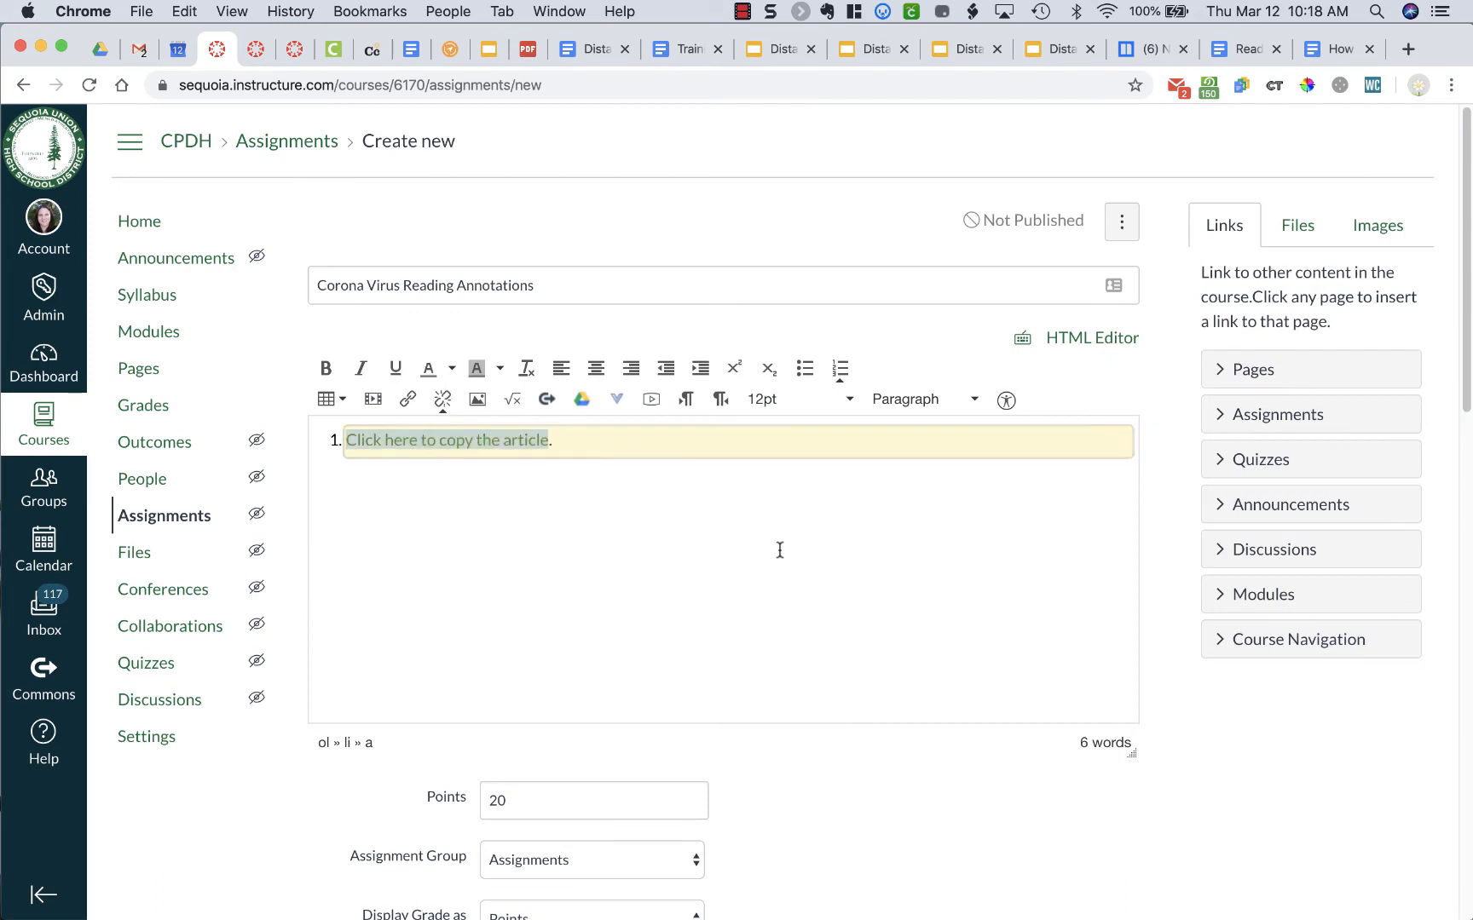
Step: Add a second list item reading "Follow the directions on the assignment."
click(615, 438)
key(Return)
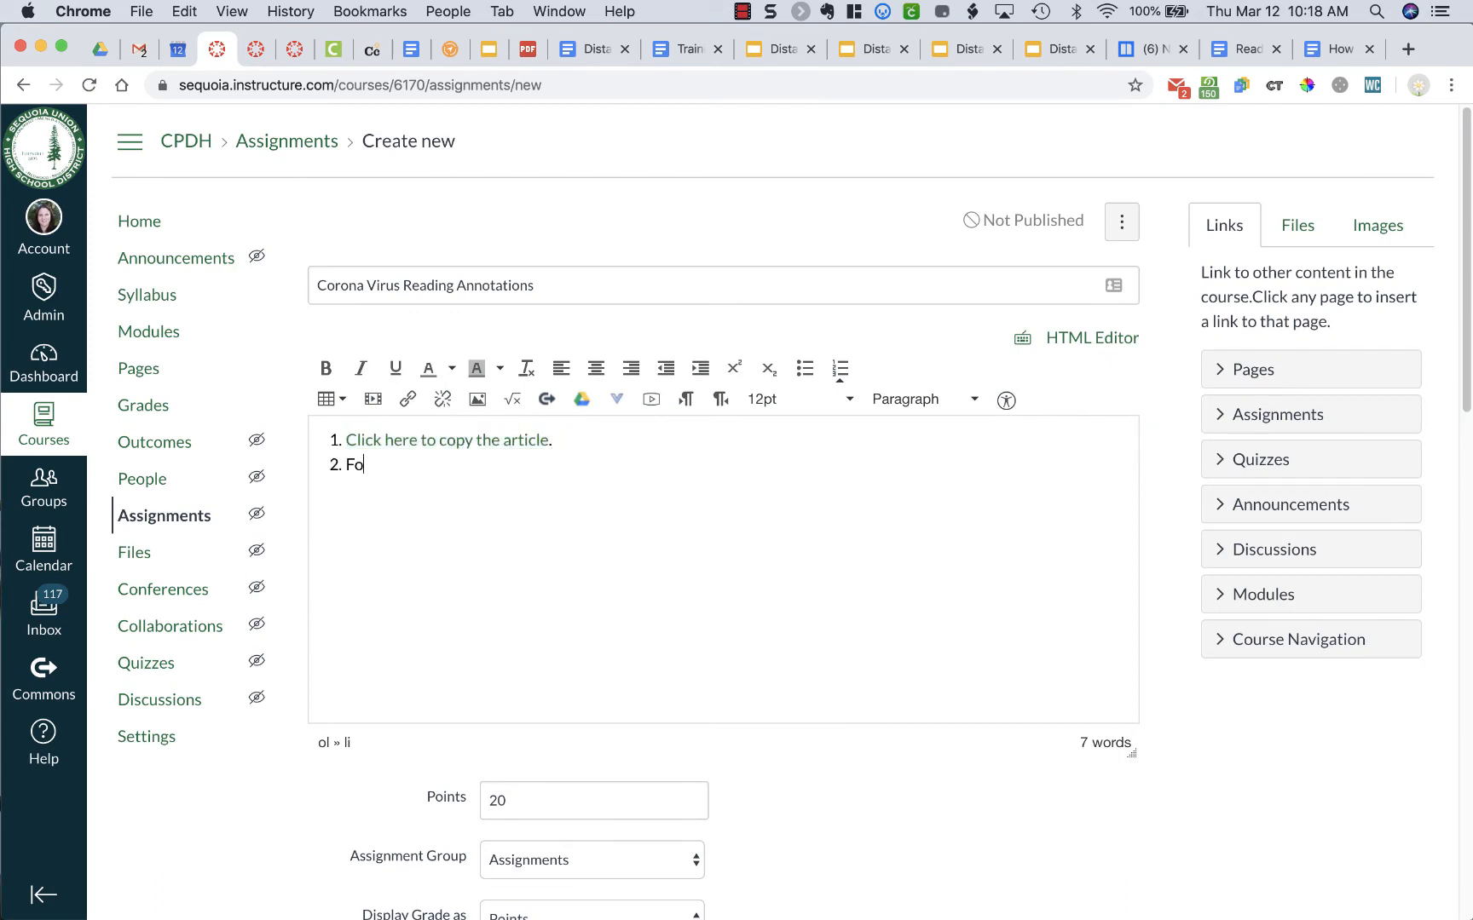
text(Follow the directions on the assignment.)
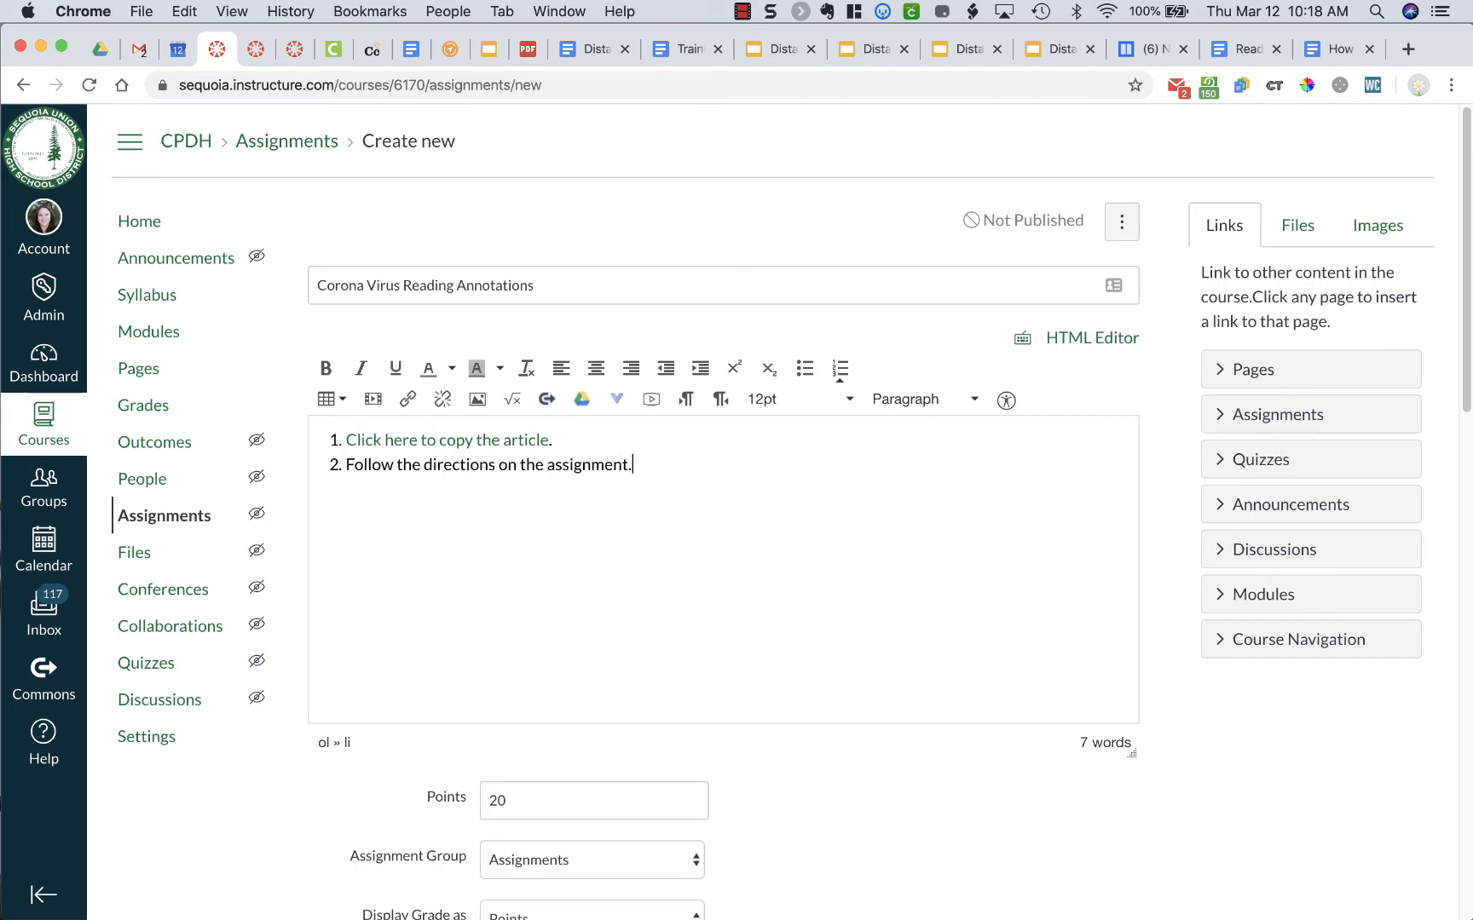
Step: Add a third list item, "Submit as a google doc. Follow directions in video below.", and start a plain paragraph beneath the list
key(Return)
text(Submit as a google doc.  F)
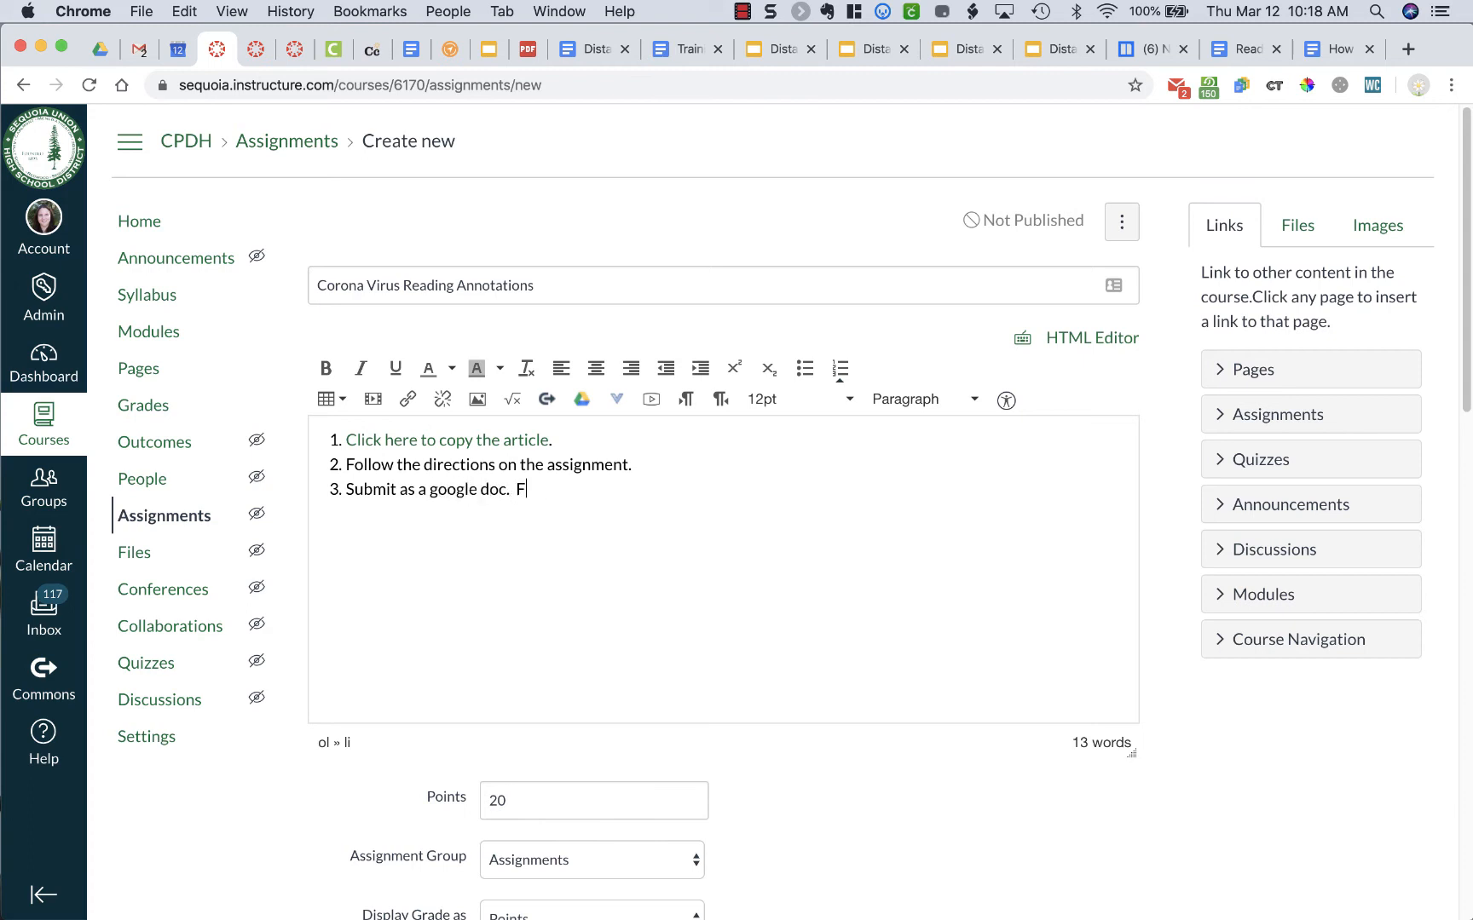
text(ollow directions i)
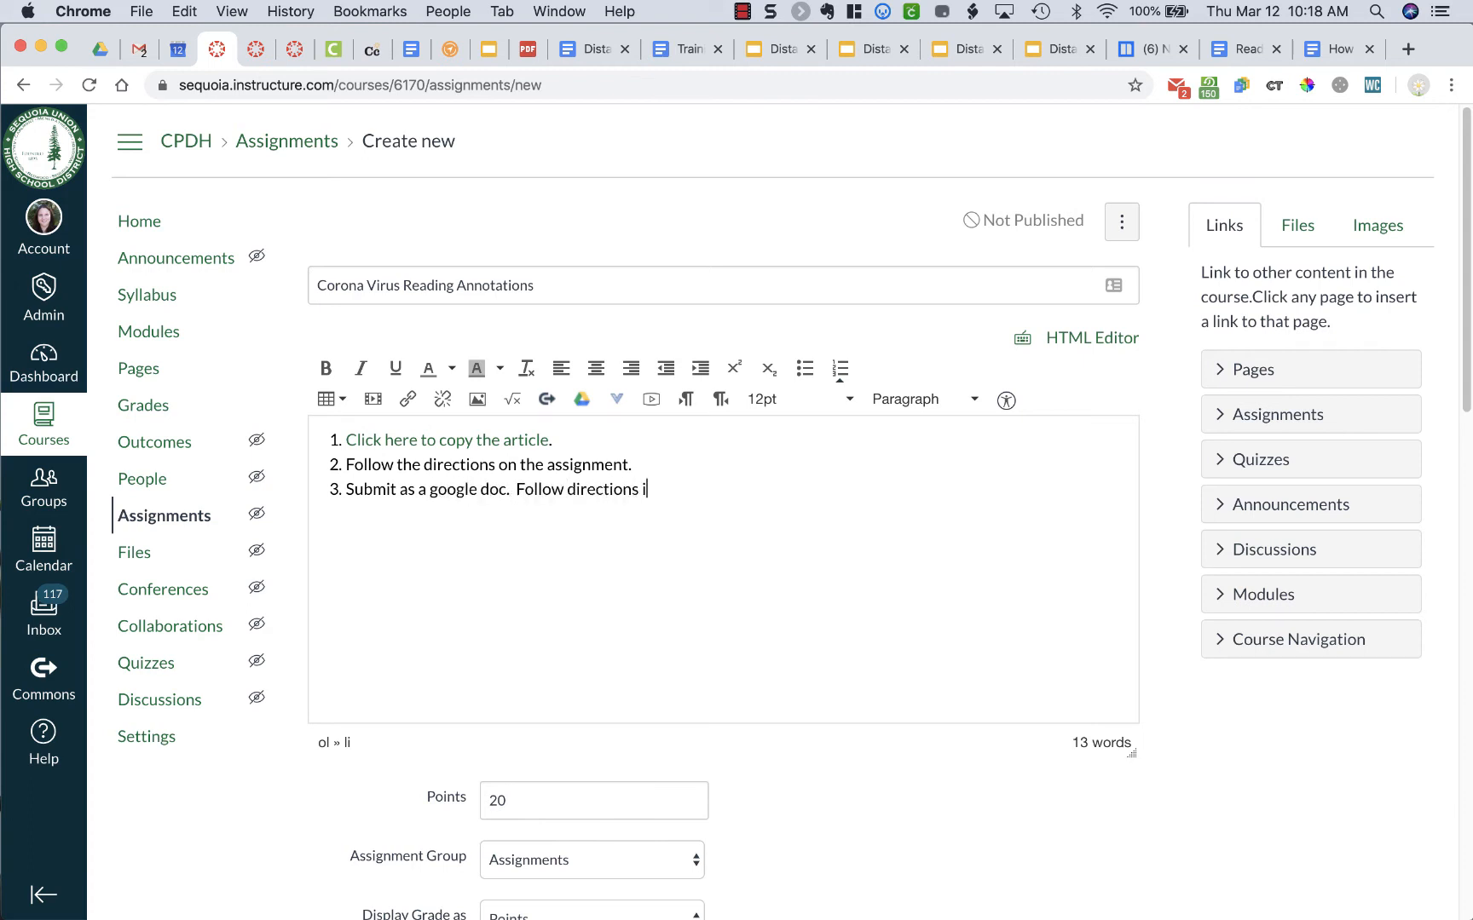
text(n video below.)
key(Return)
key(BackSpace)
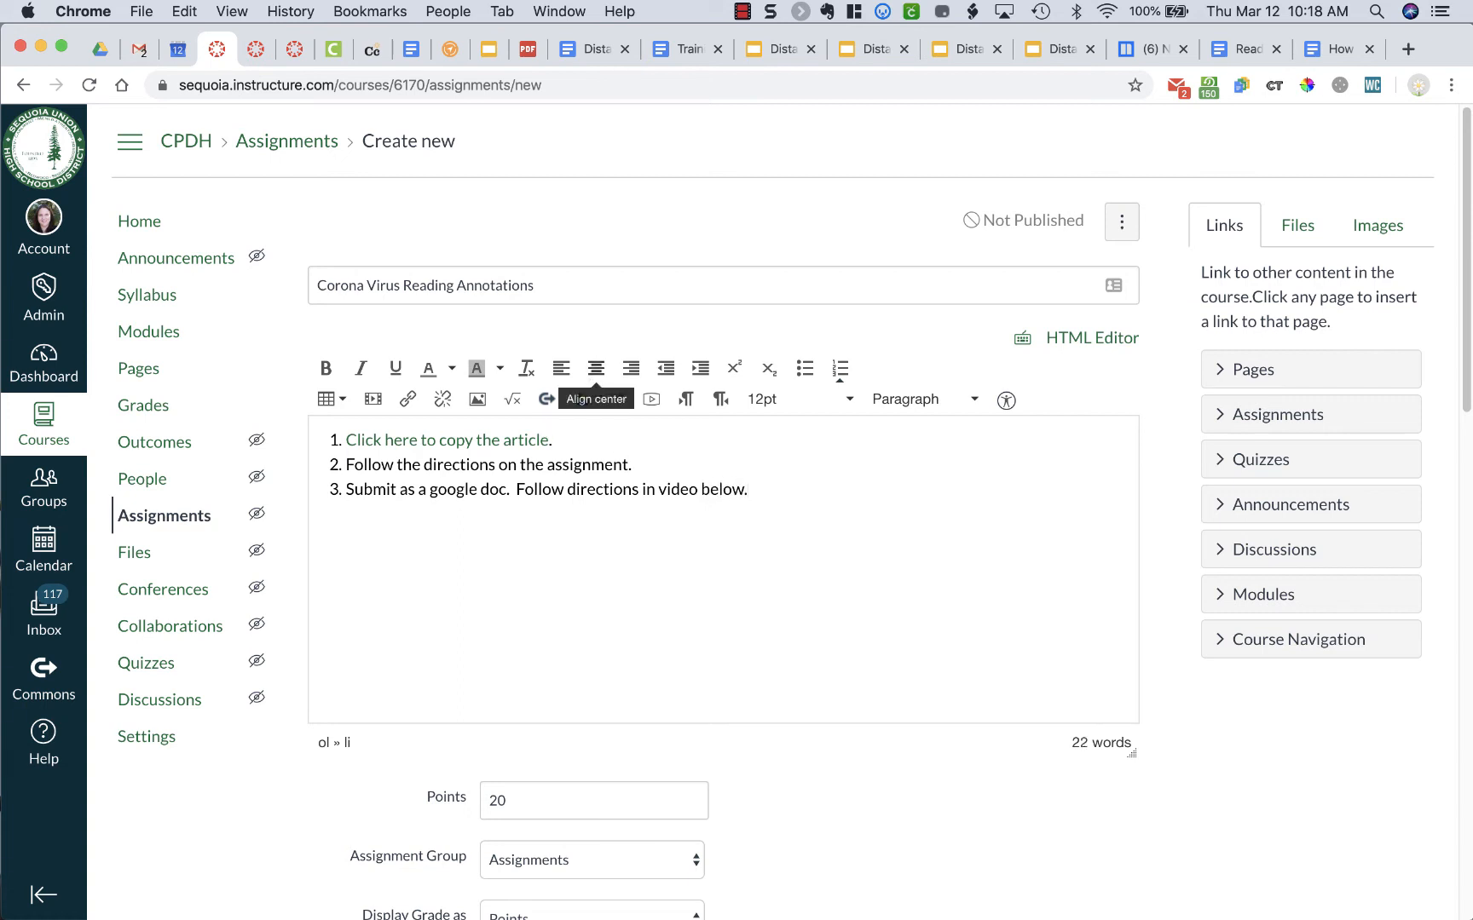
key(Return)
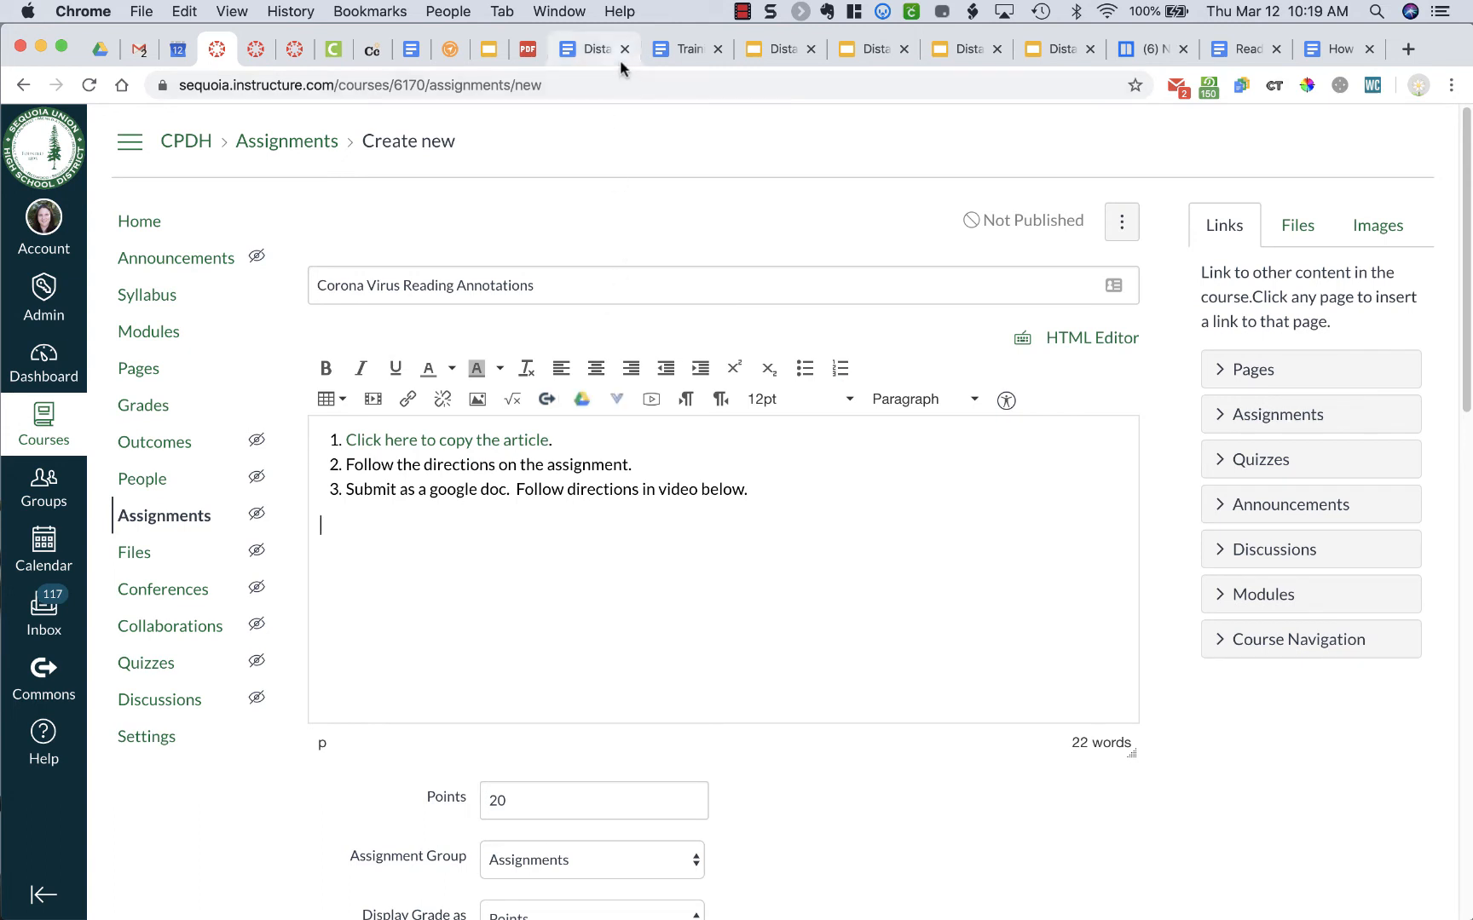
Step: Open the "Submit a Google Doc" video from the "How to Submit Assignments in Canvas" document, pause it and copy its URL
click(1335, 48)
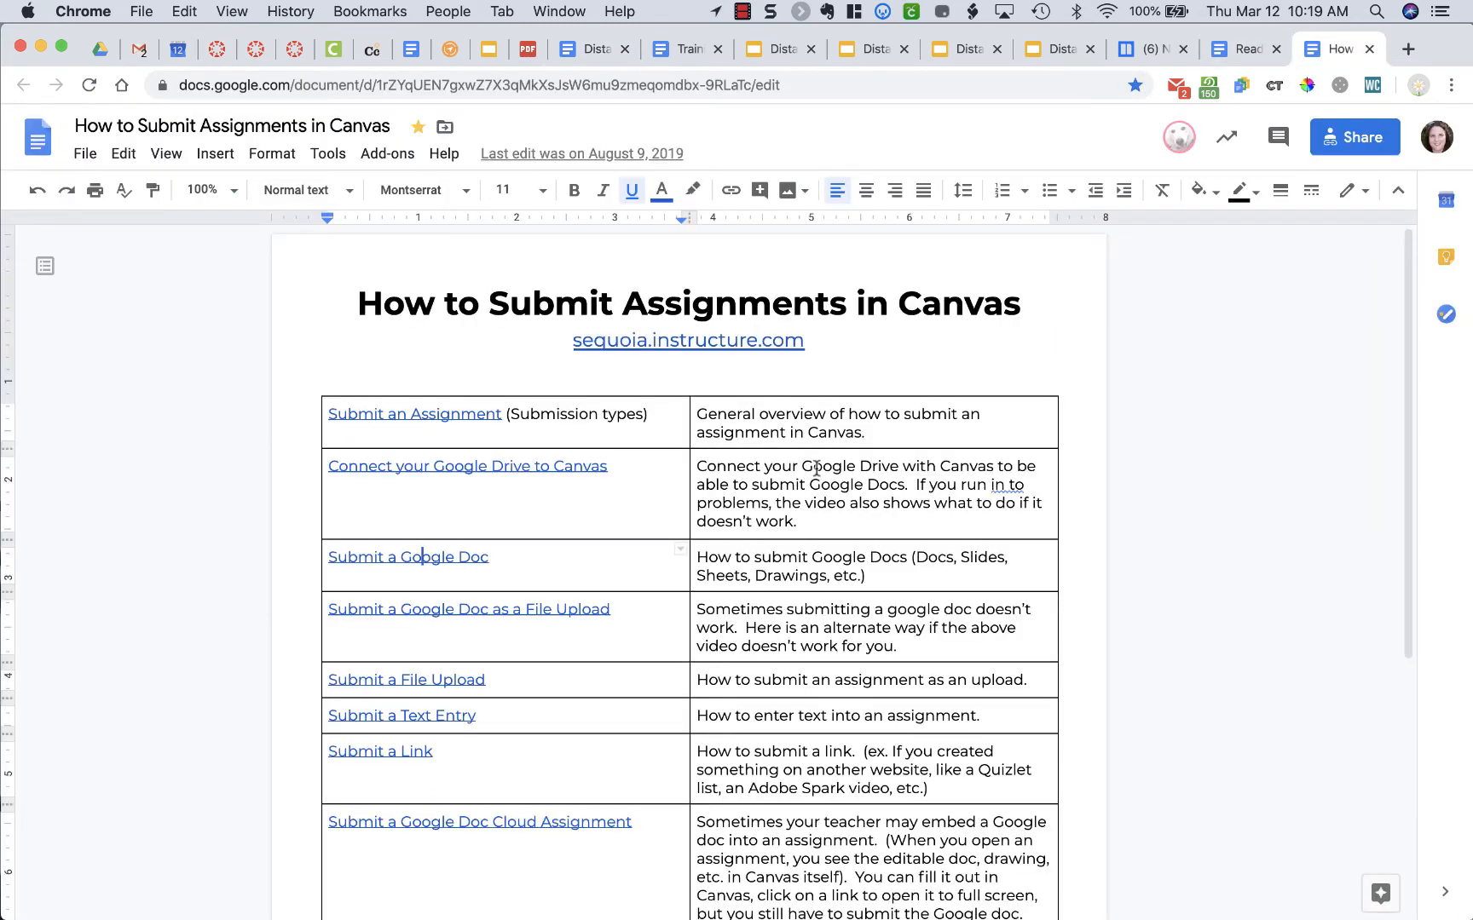
scroll(554, 527, down, 2)
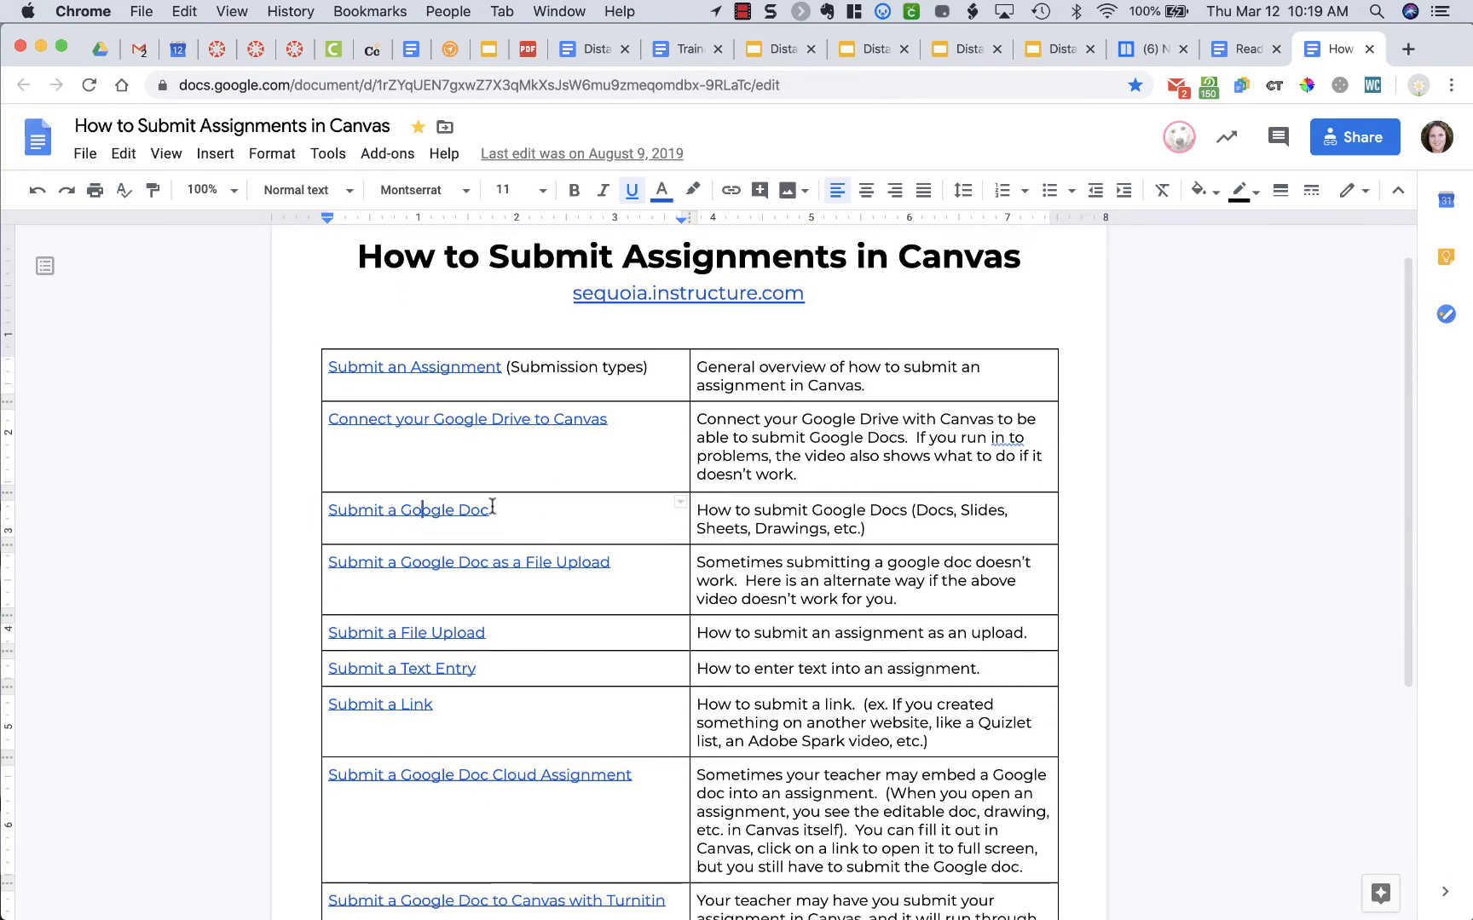
click(457, 509)
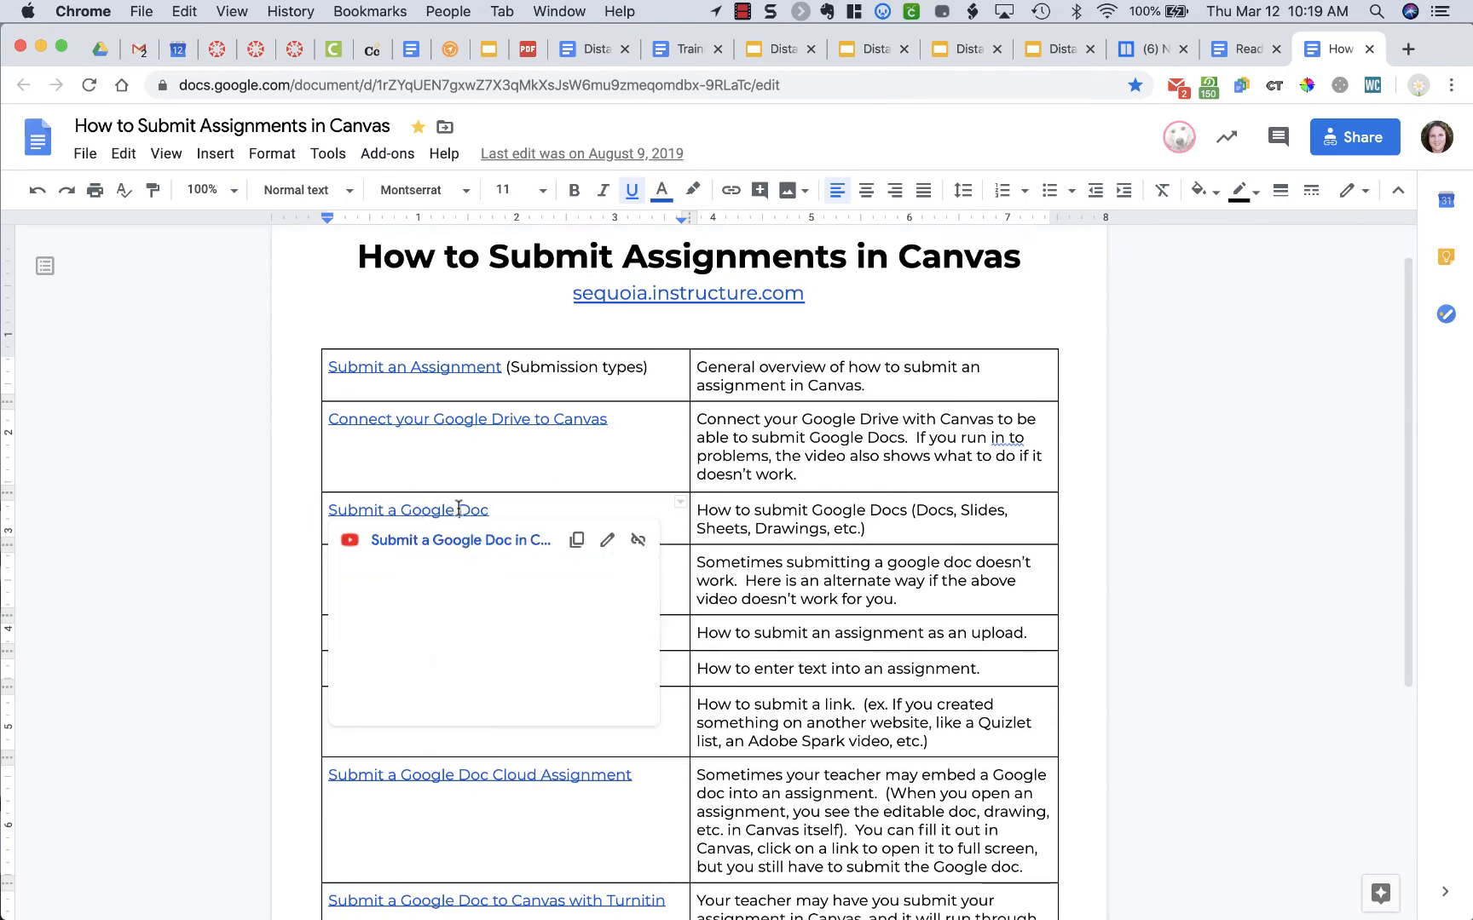
click(470, 536)
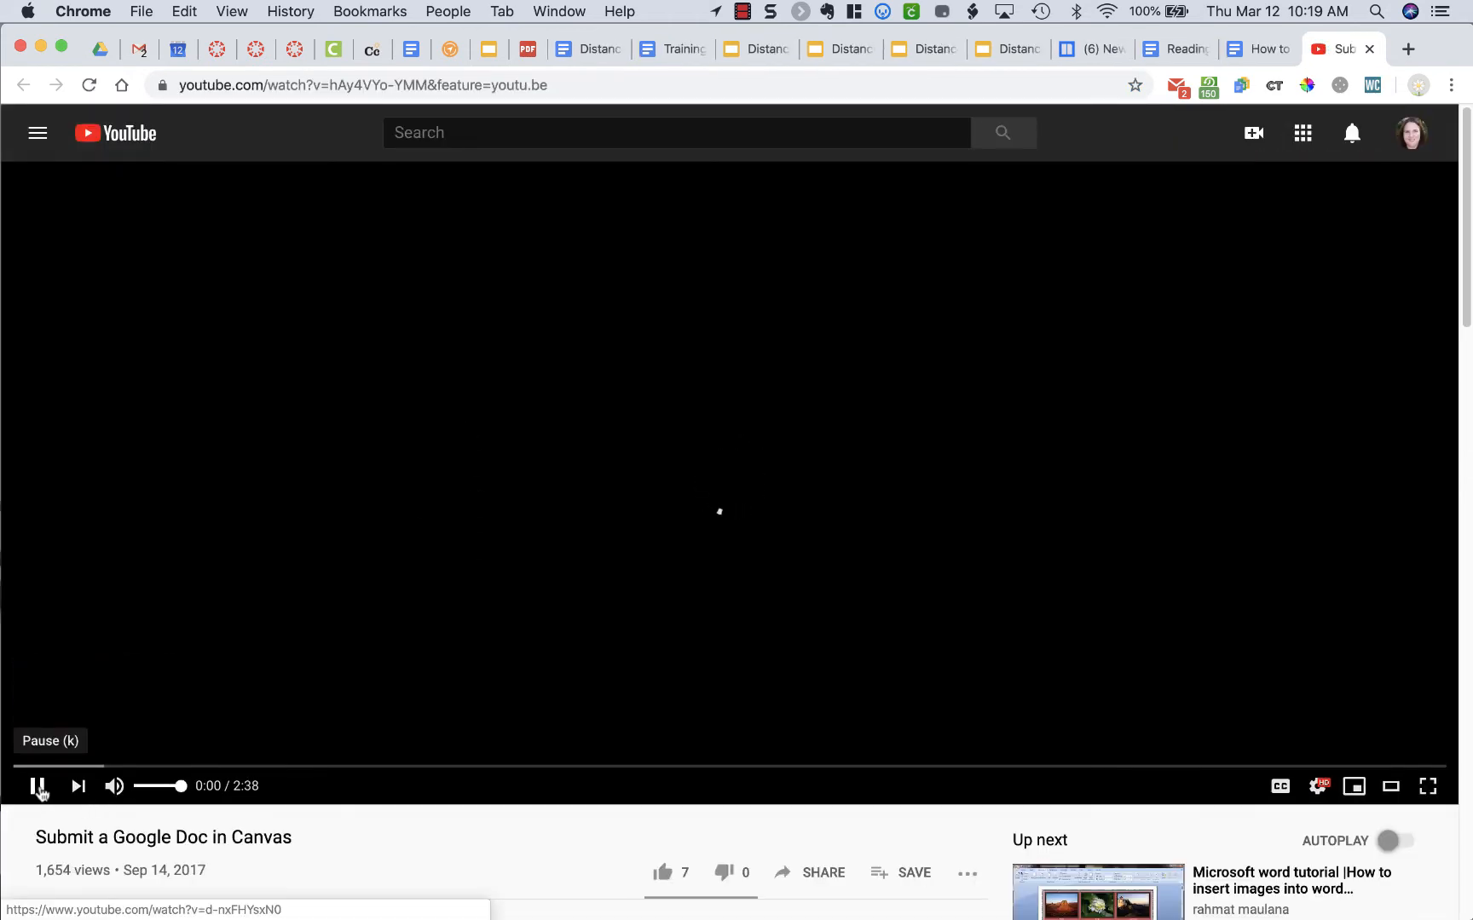
click(38, 788)
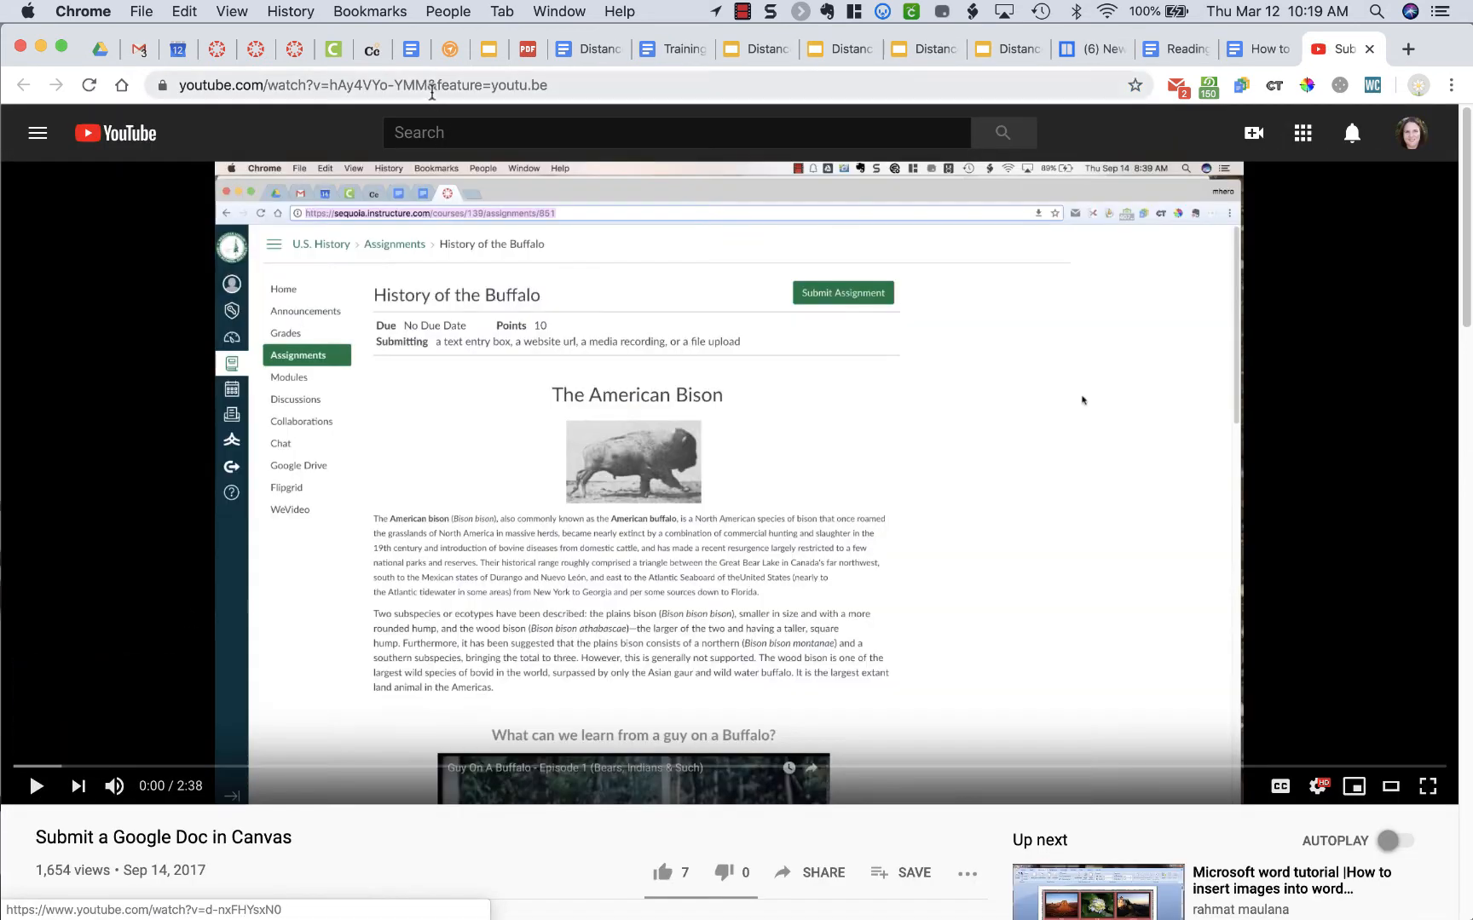
click(435, 81)
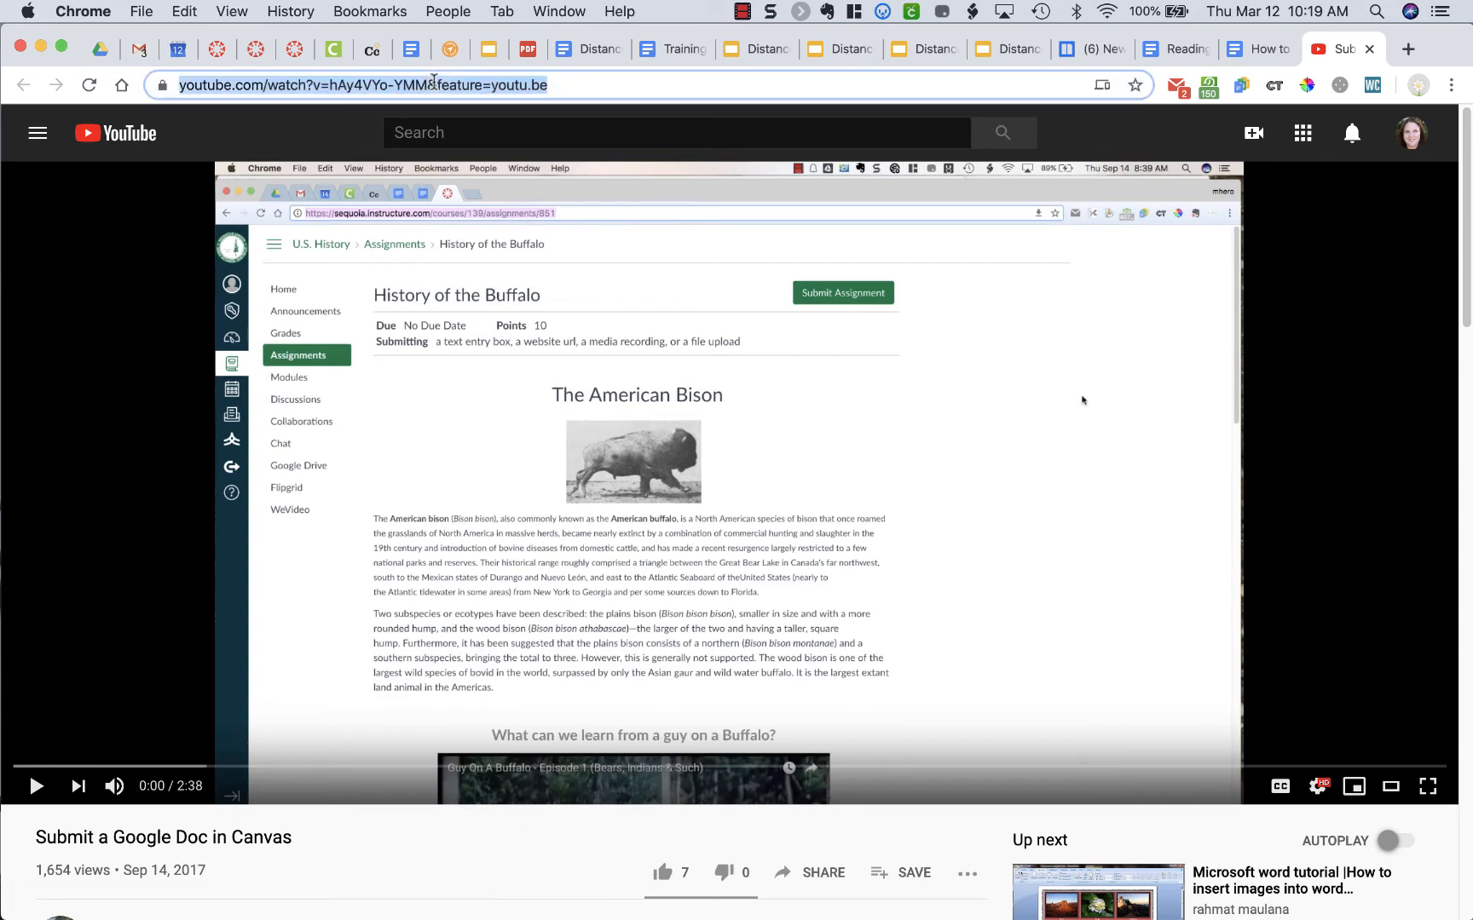
key(super+c)
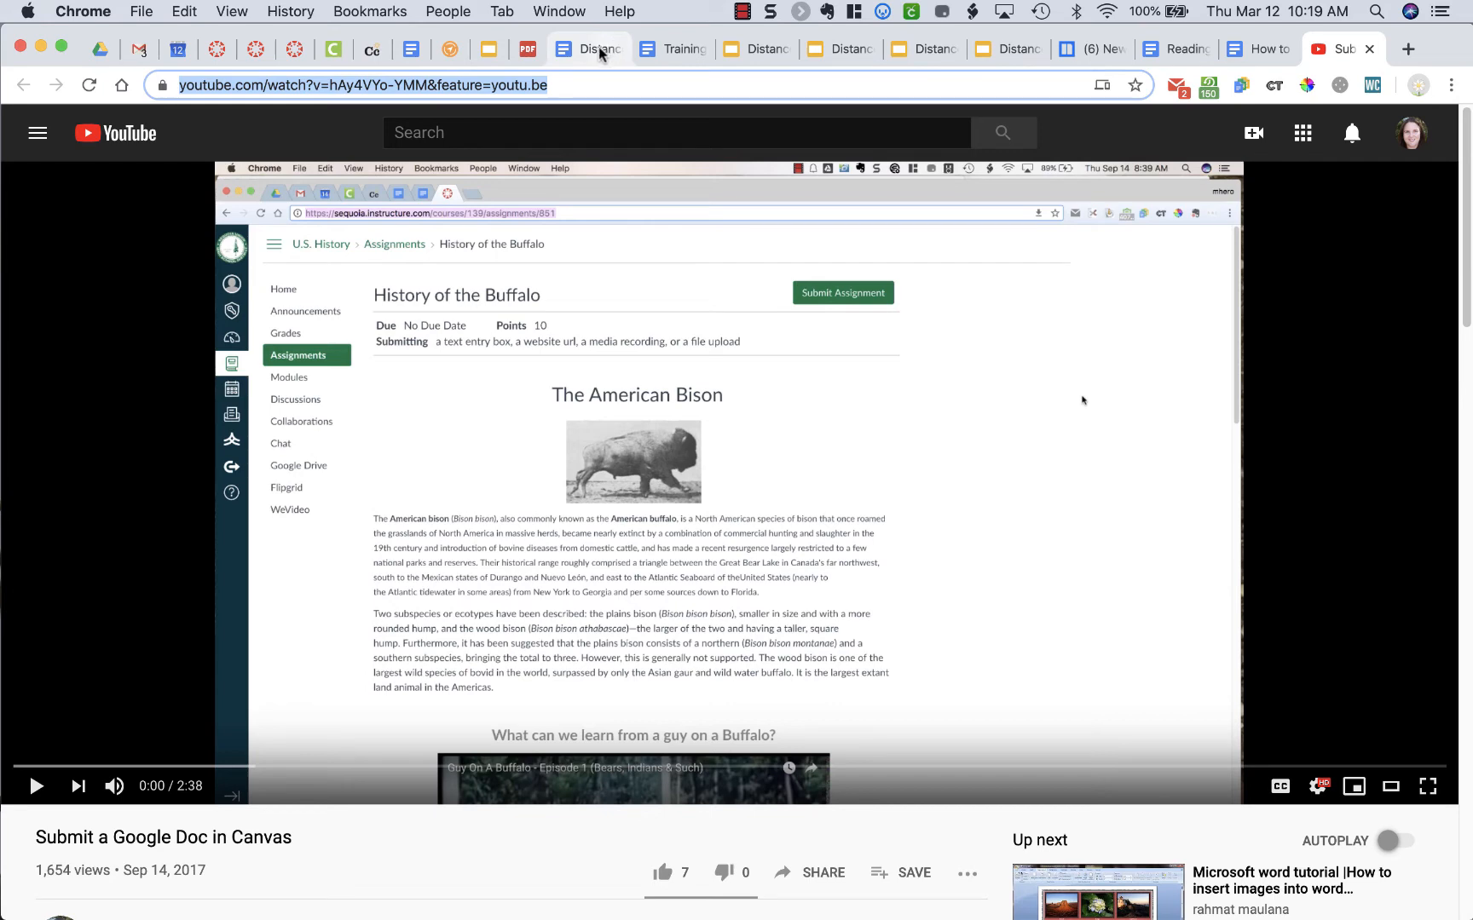
Step: Paste the copied video URL beneath the numbered list in the Canvas assignment description and start a new paragraph
click(218, 49)
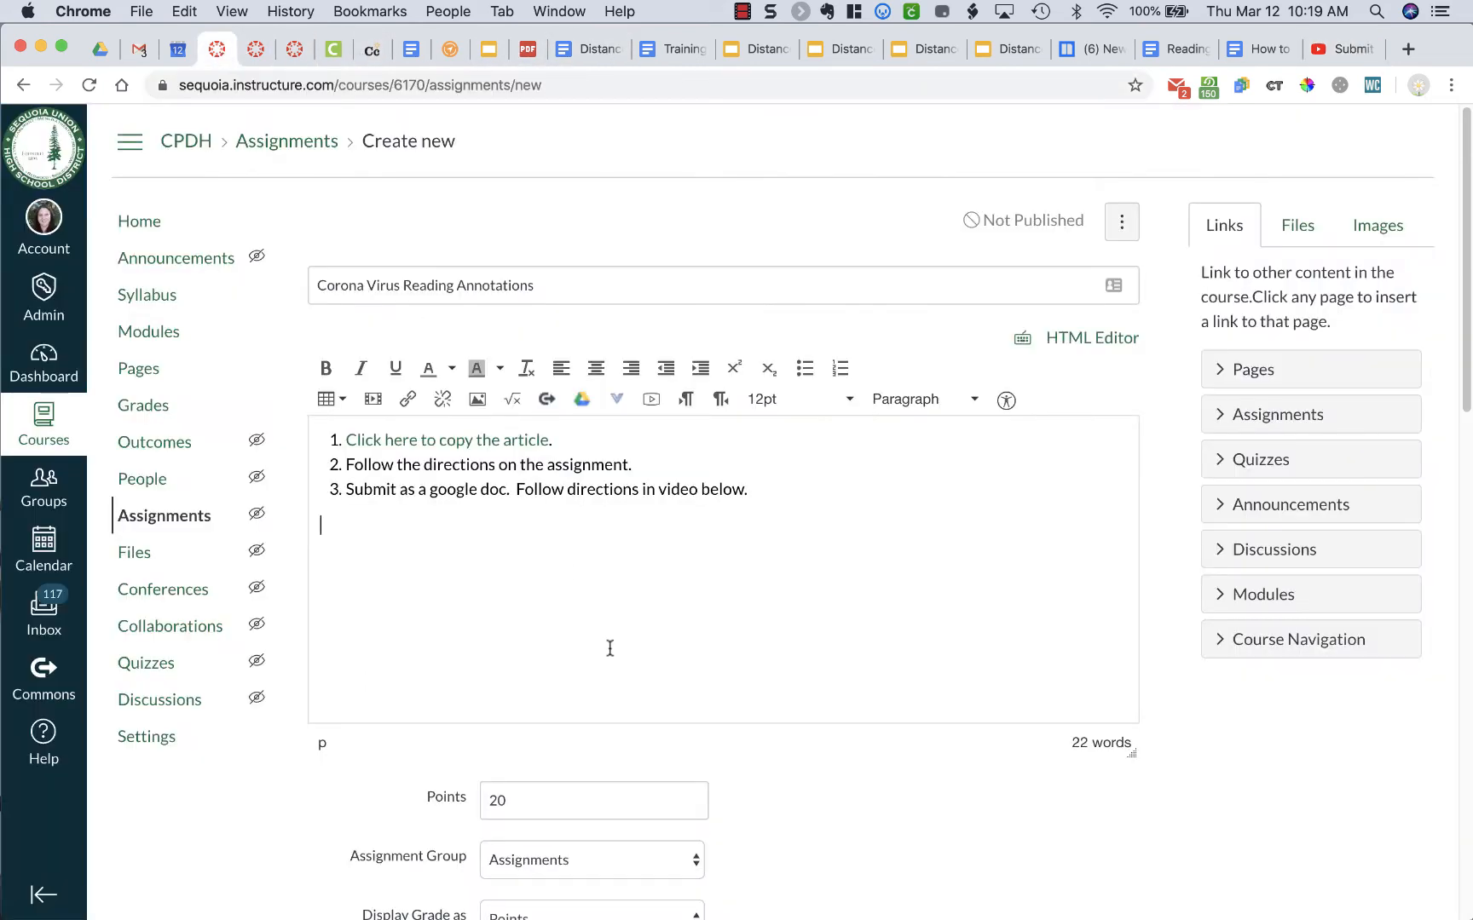
key(super+v)
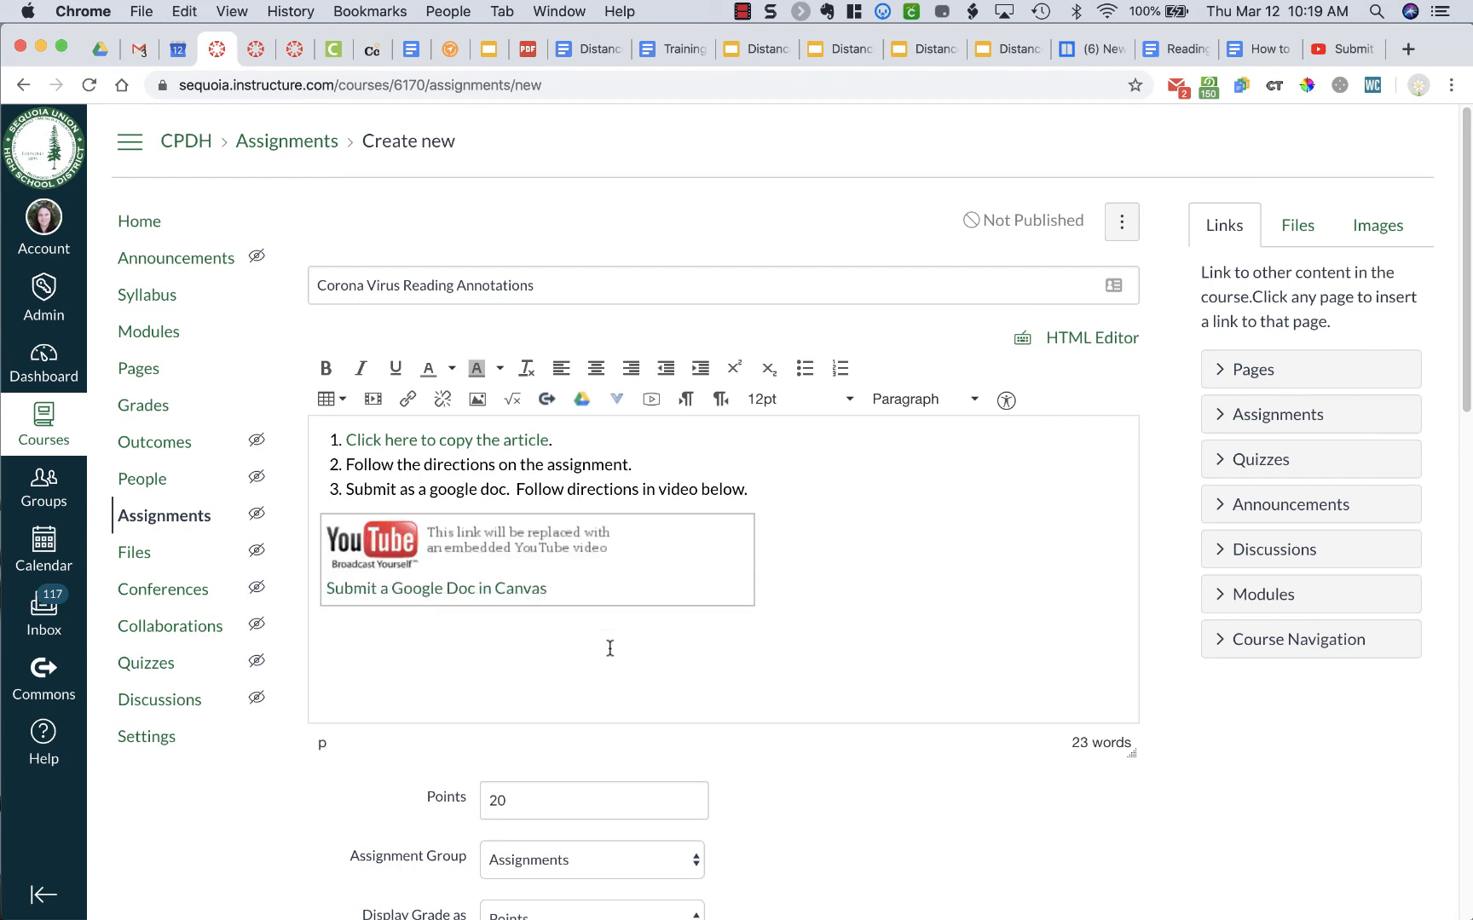
key(Return)
Step: Set the assignment's points to 10
scroll(579, 646, down, 5)
double_click(512, 580)
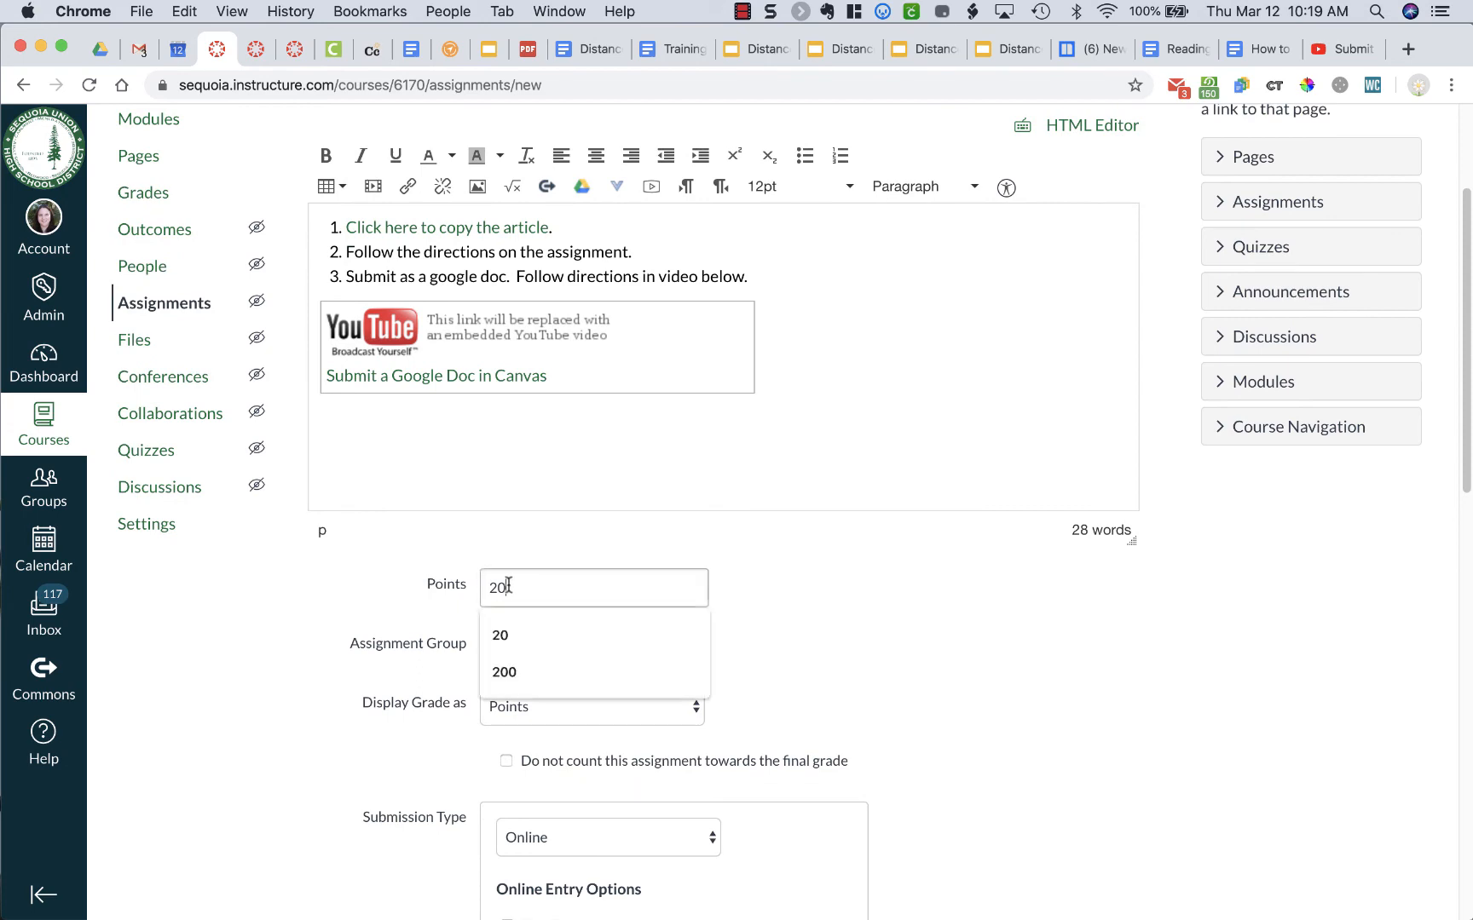
text(10)
click(913, 715)
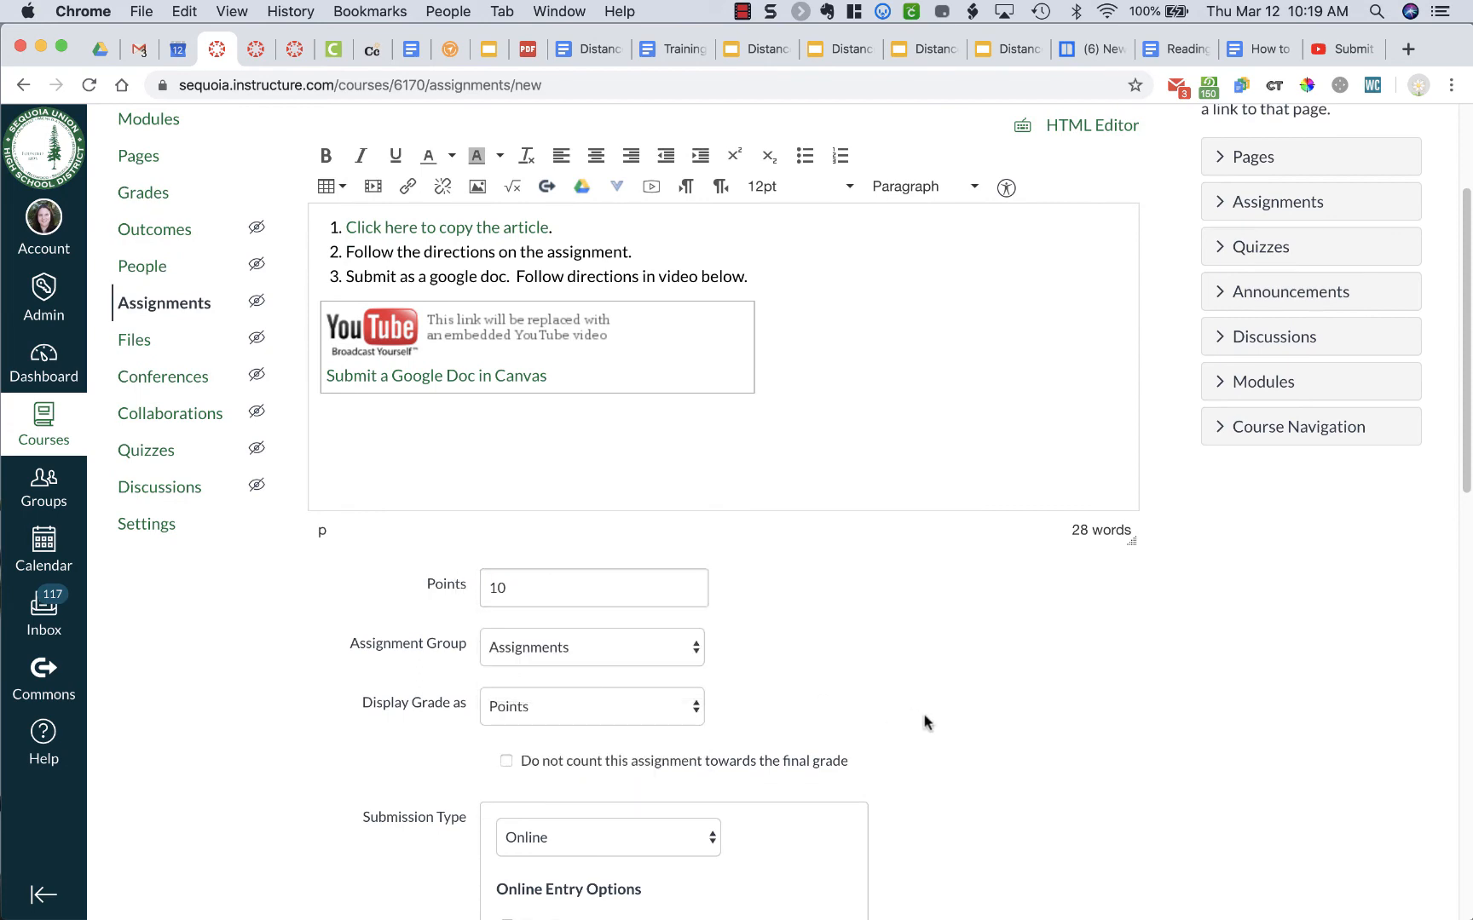
Step: Keep Assignments as the assignment group and display the grade as Points
scroll(865, 725, down, 3)
scroll(865, 728, down, 2)
click(654, 446)
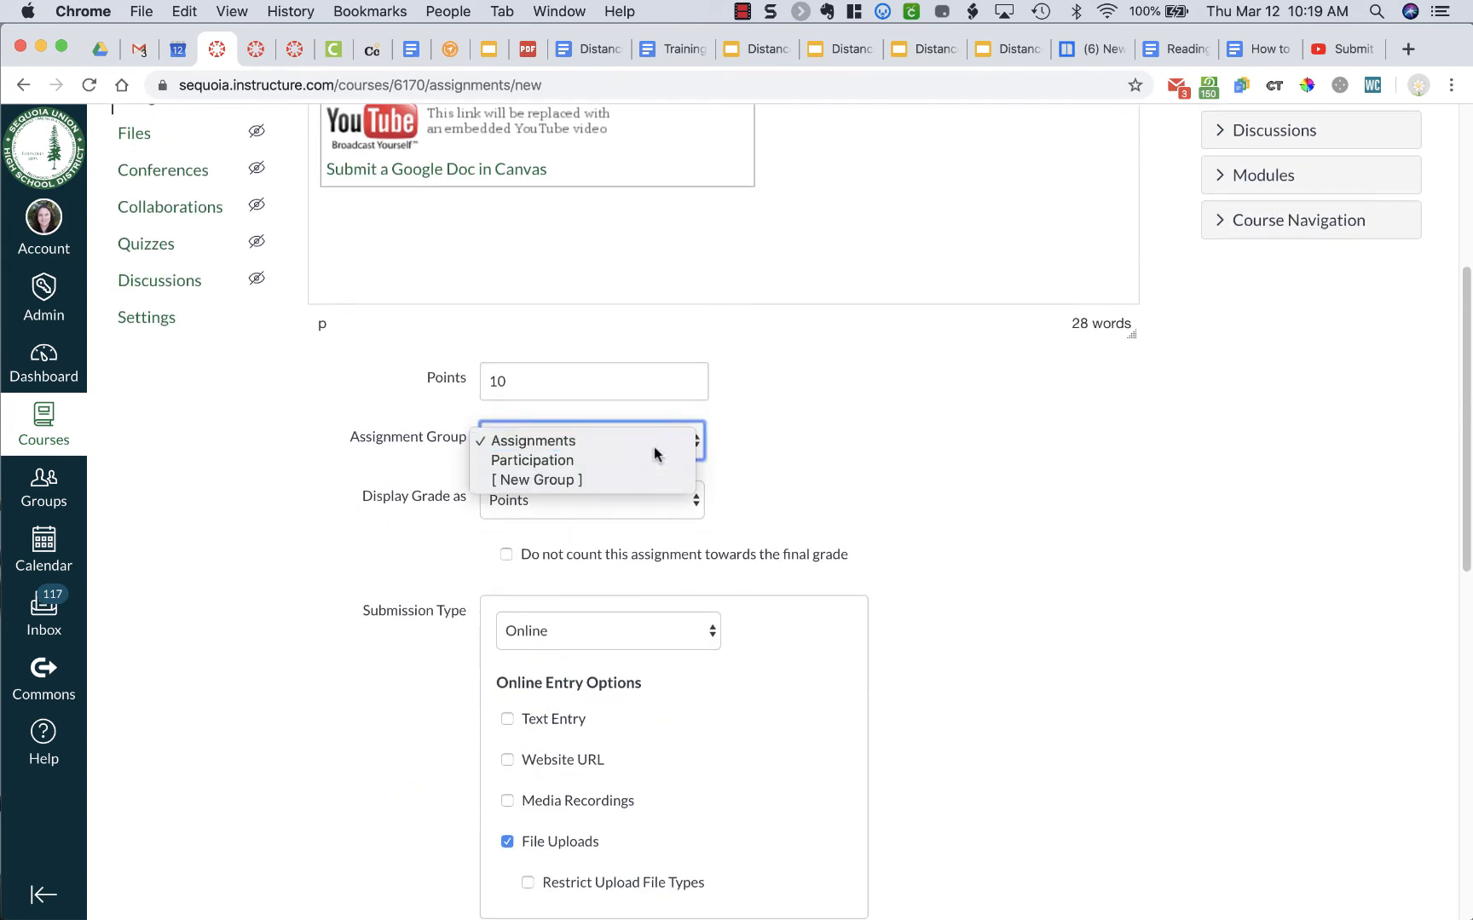
click(653, 446)
click(623, 500)
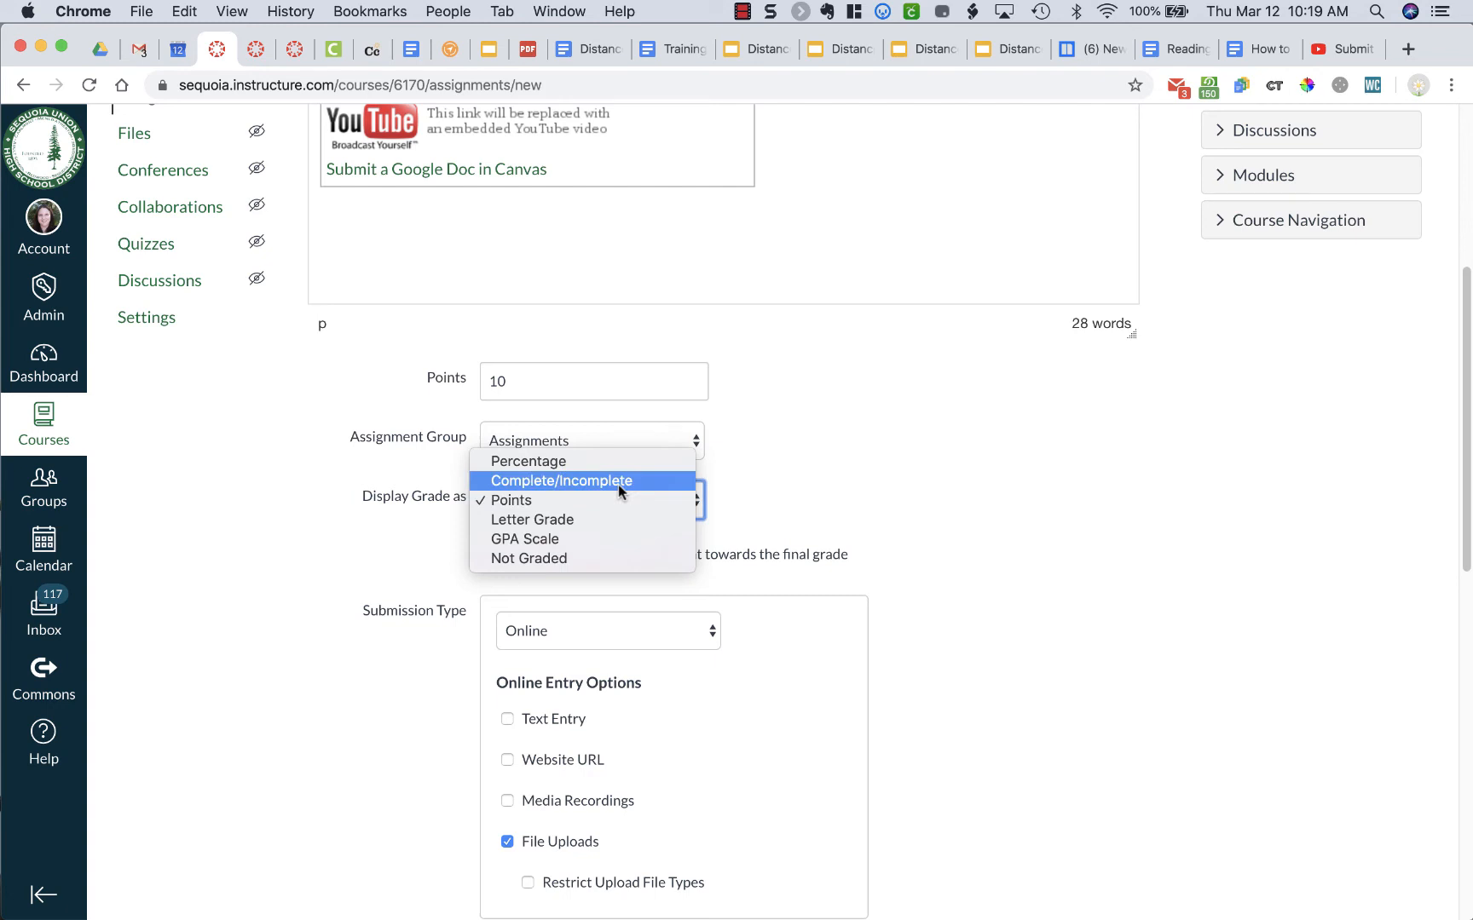
click(621, 500)
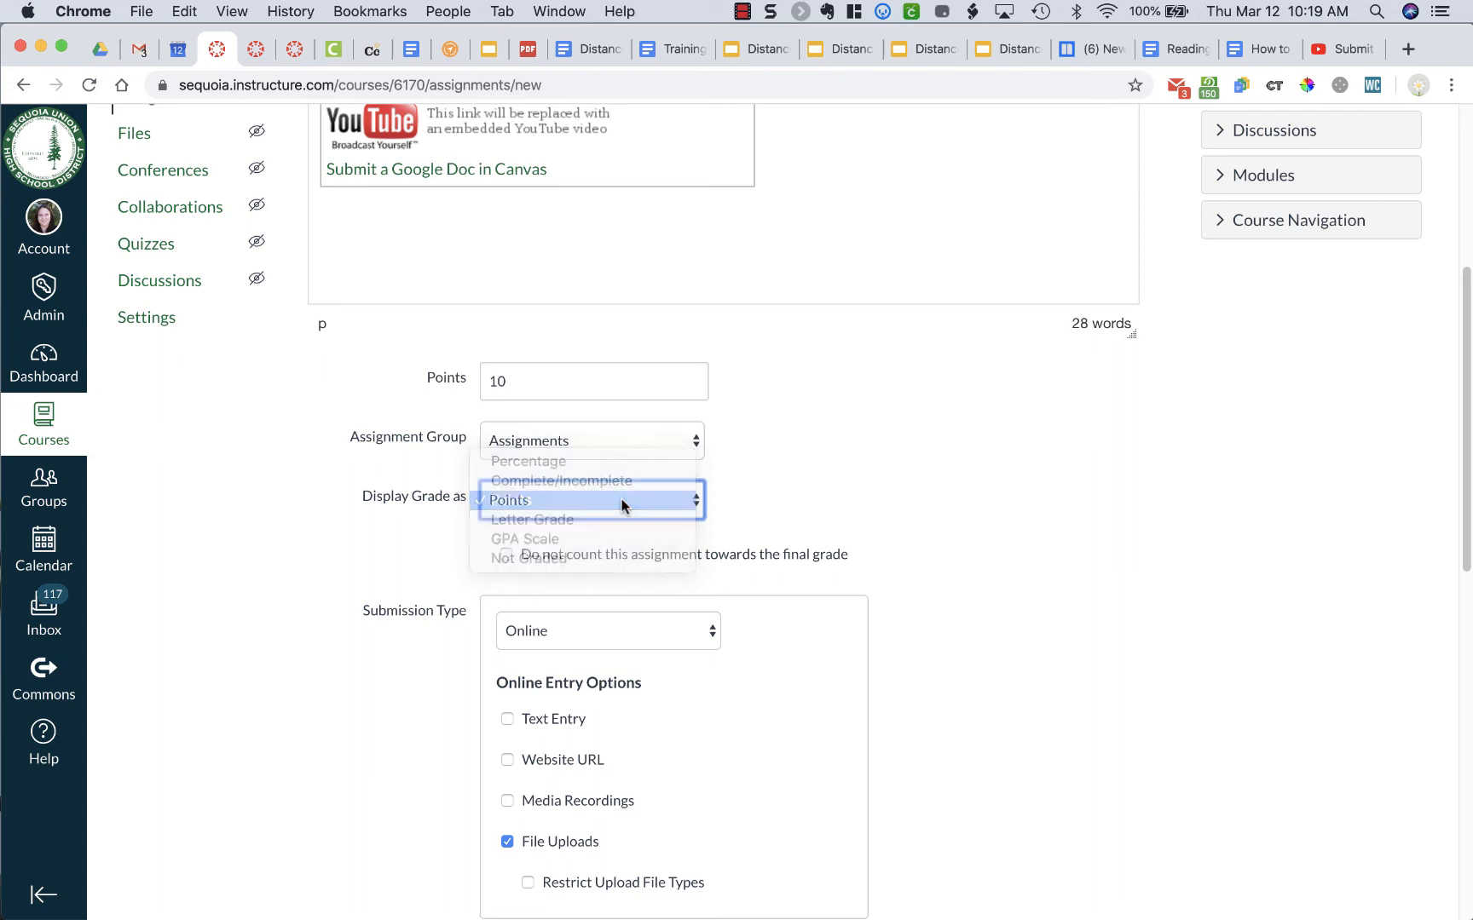
Step: Set the assignment's submission type to Online
scroll(863, 526, down, 5)
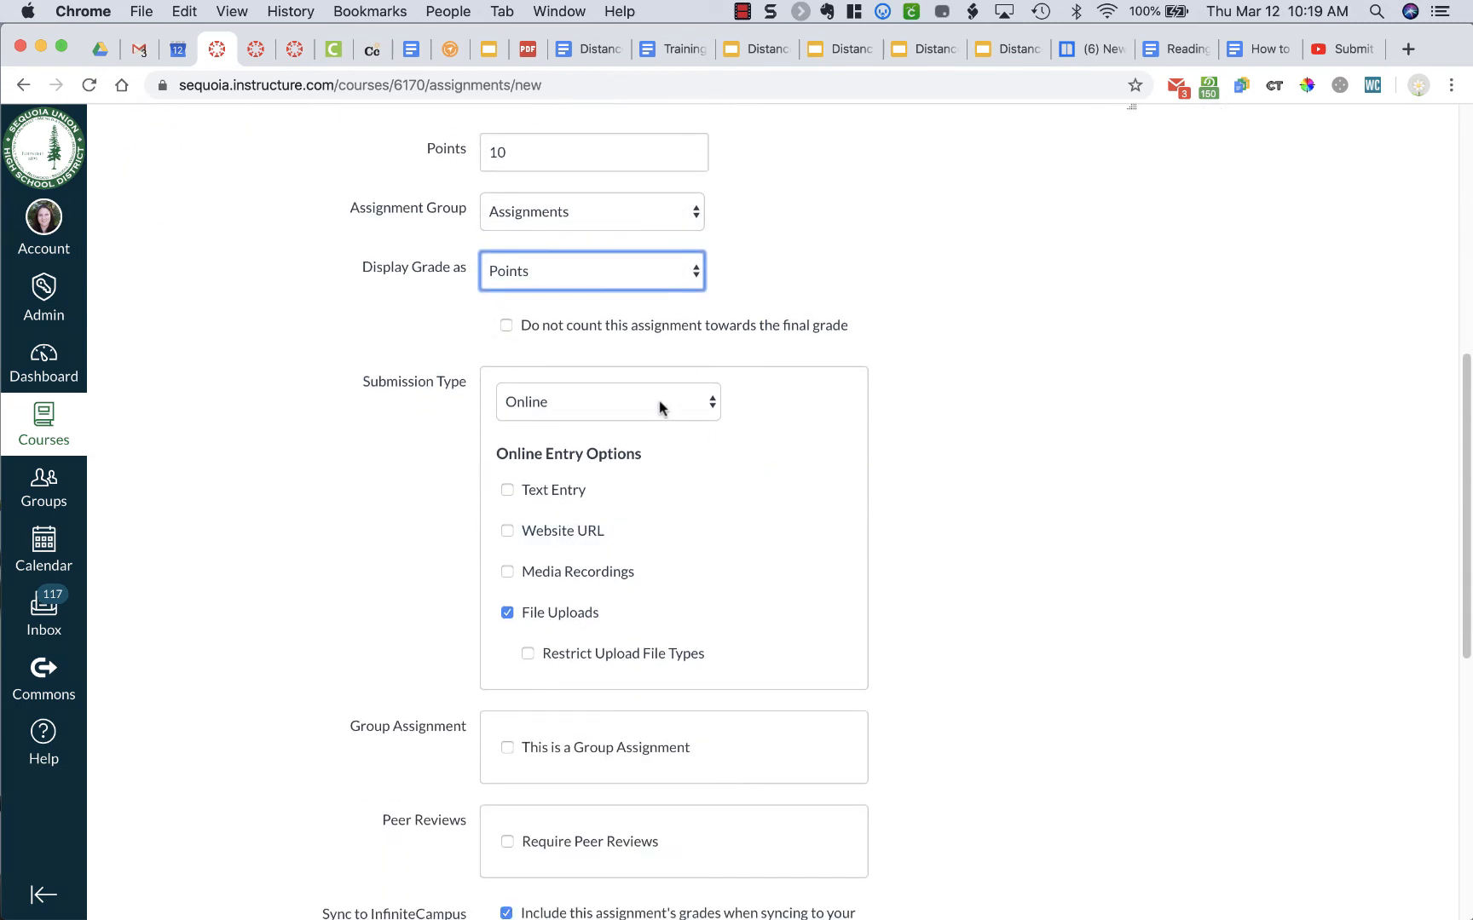
click(659, 408)
click(651, 421)
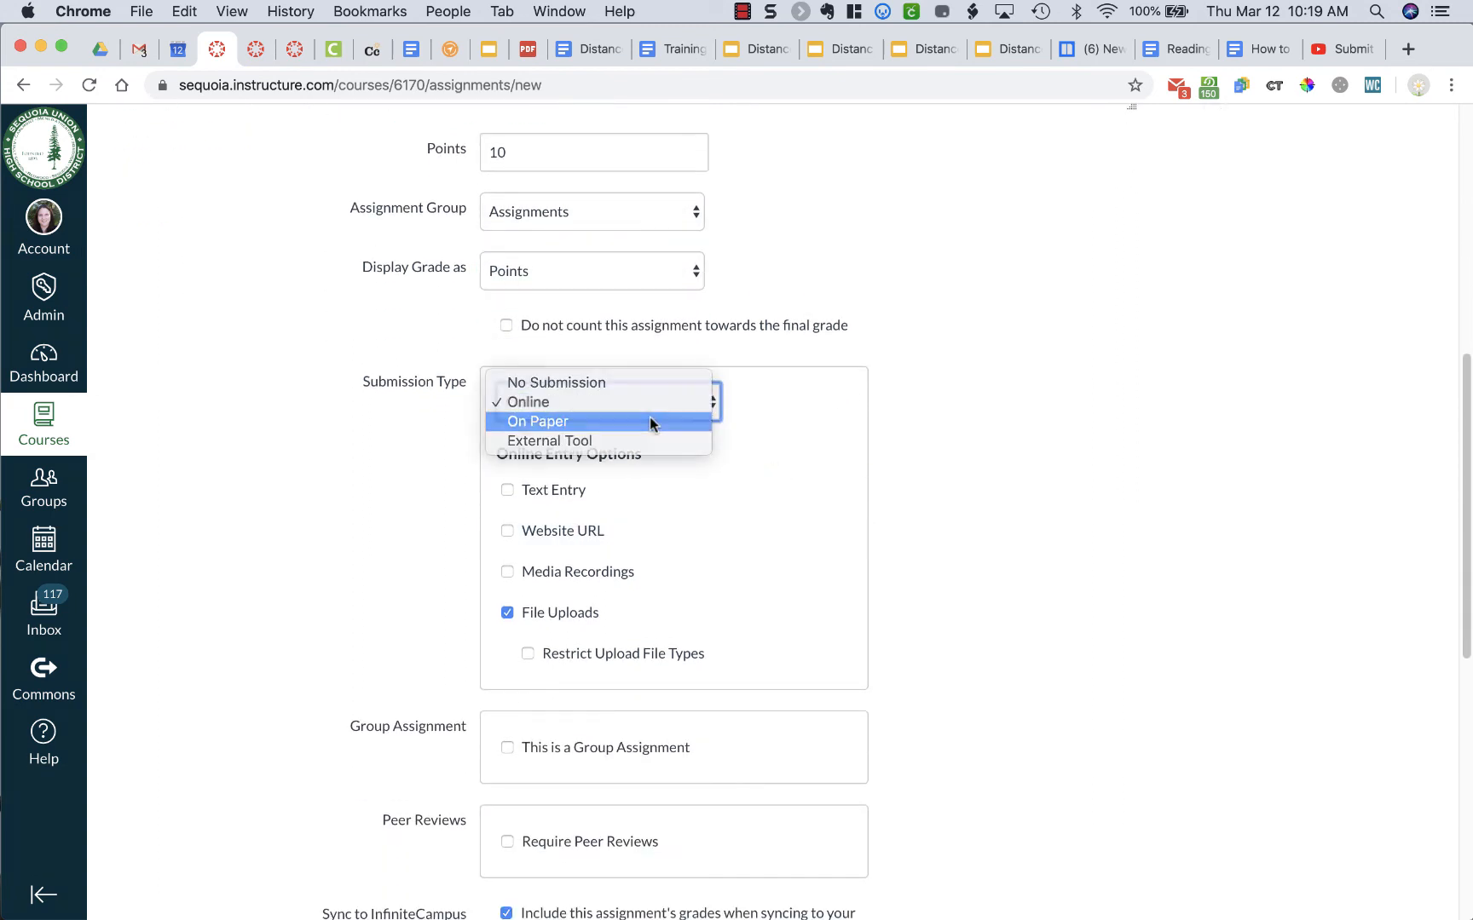
click(644, 403)
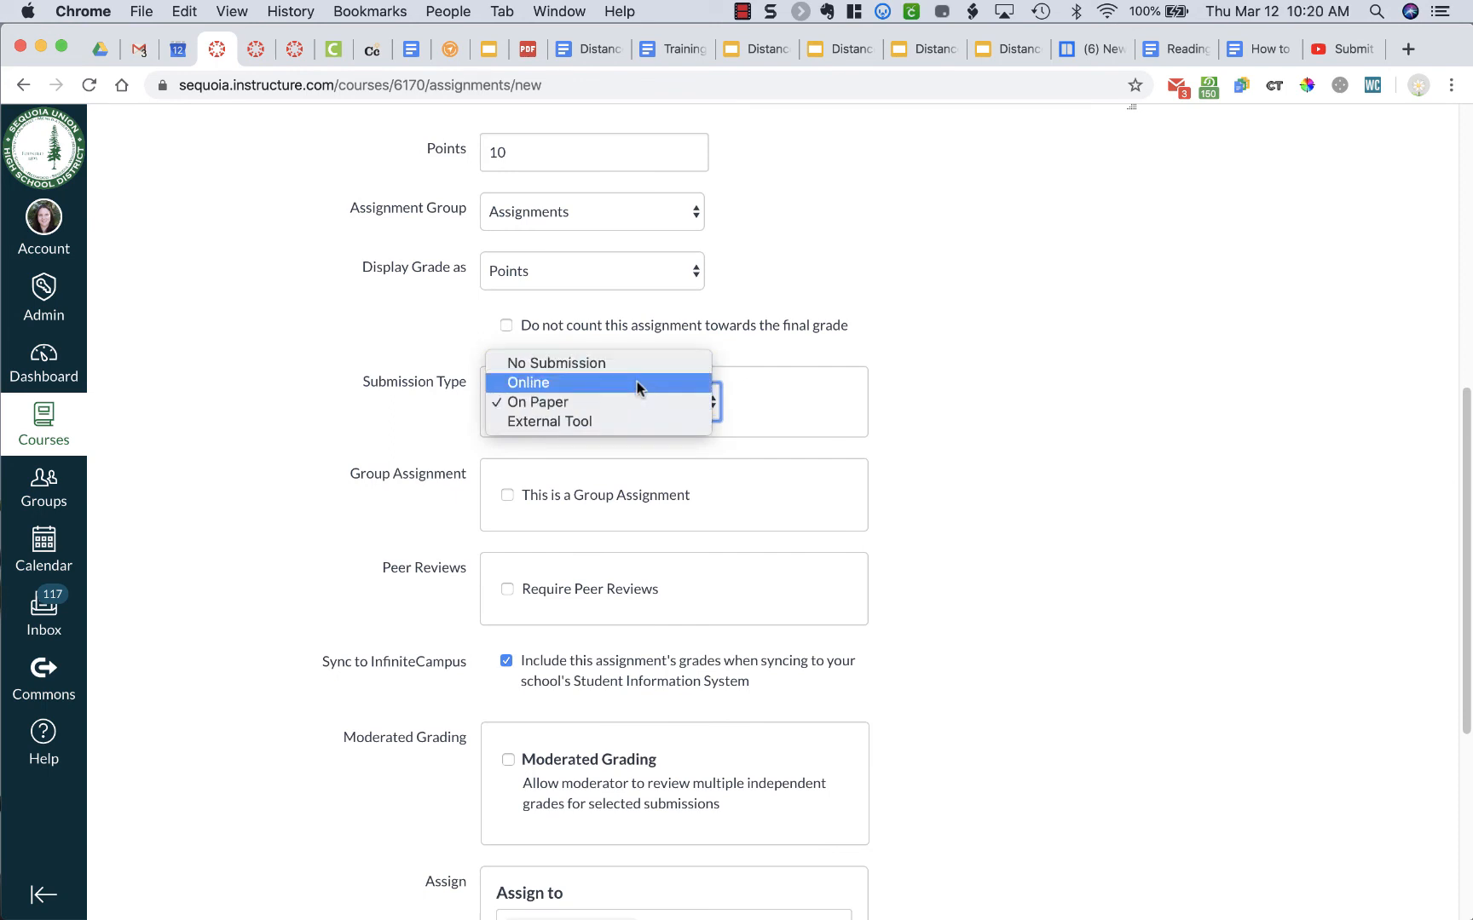
click(637, 381)
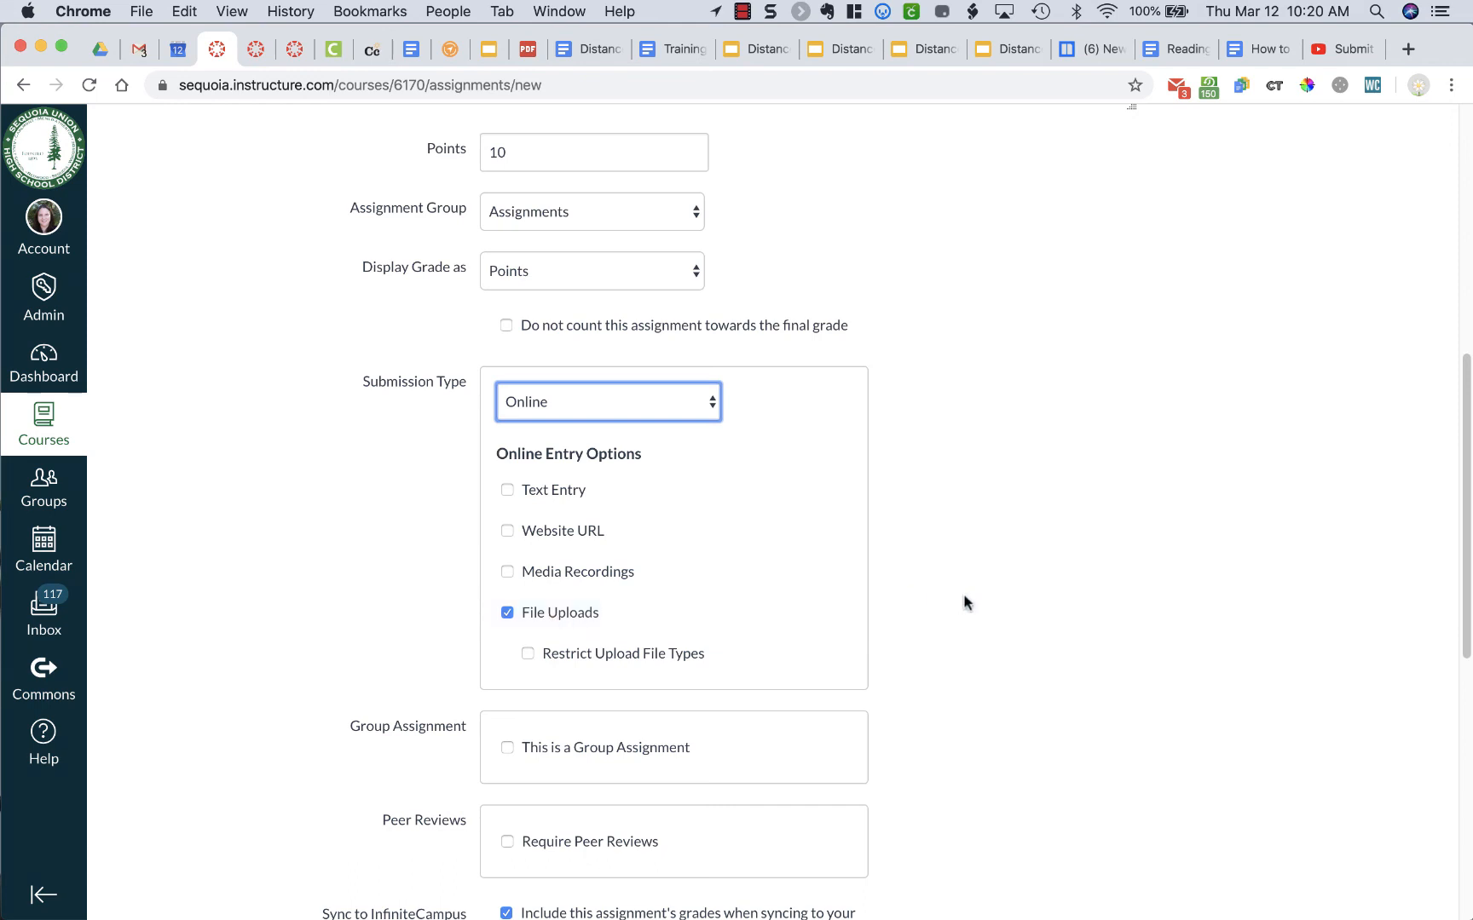
Step: Check which course sections and students the assignment can be assigned to, leaving it assigned to Everyone
scroll(966, 602, down, 8)
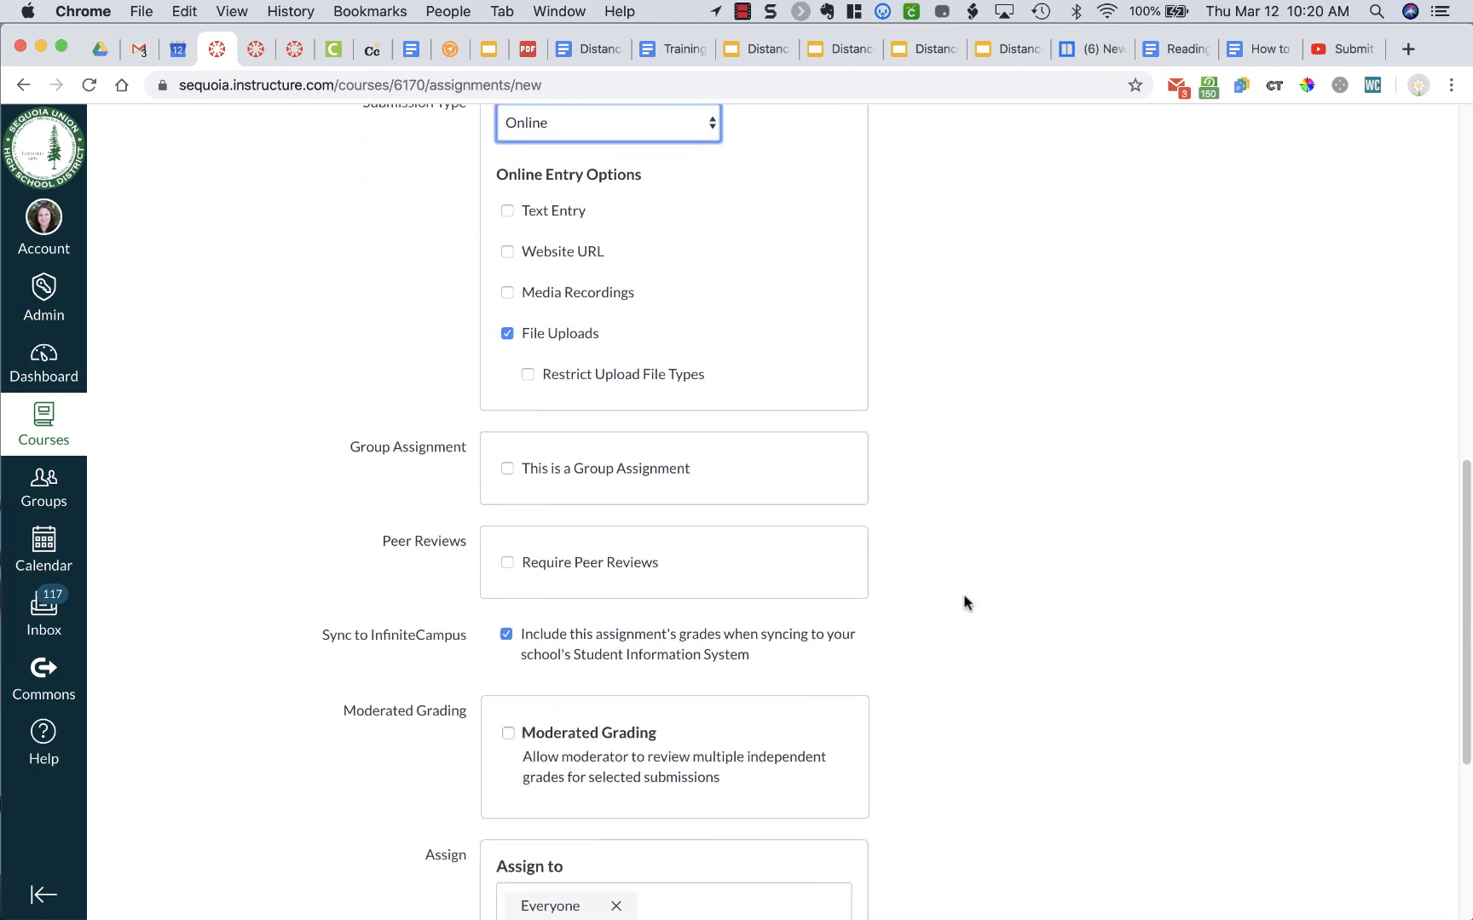
scroll(966, 602, down, 8)
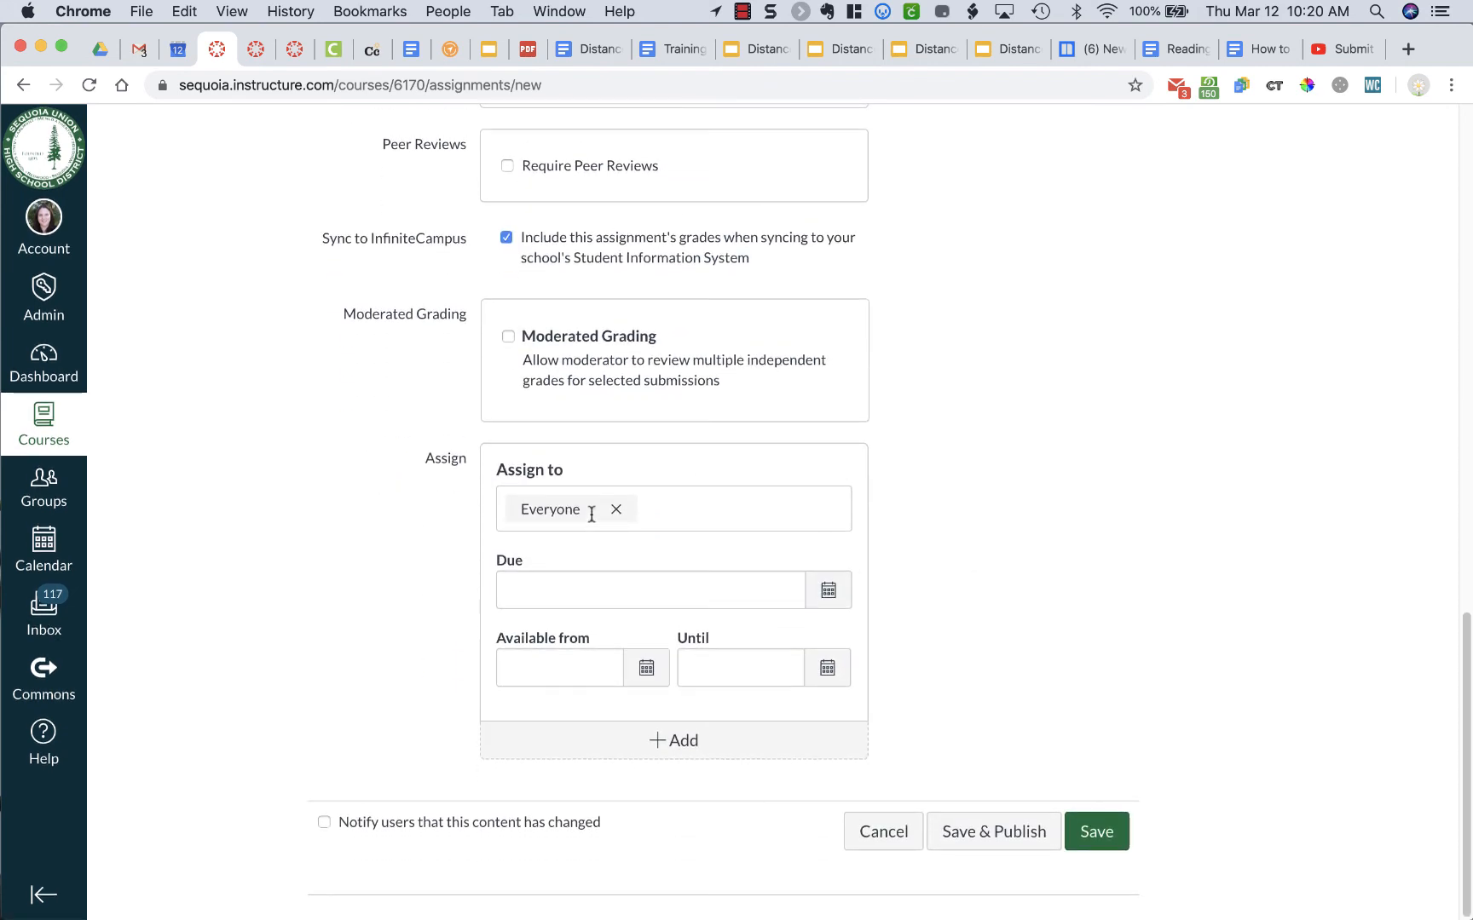
click(654, 508)
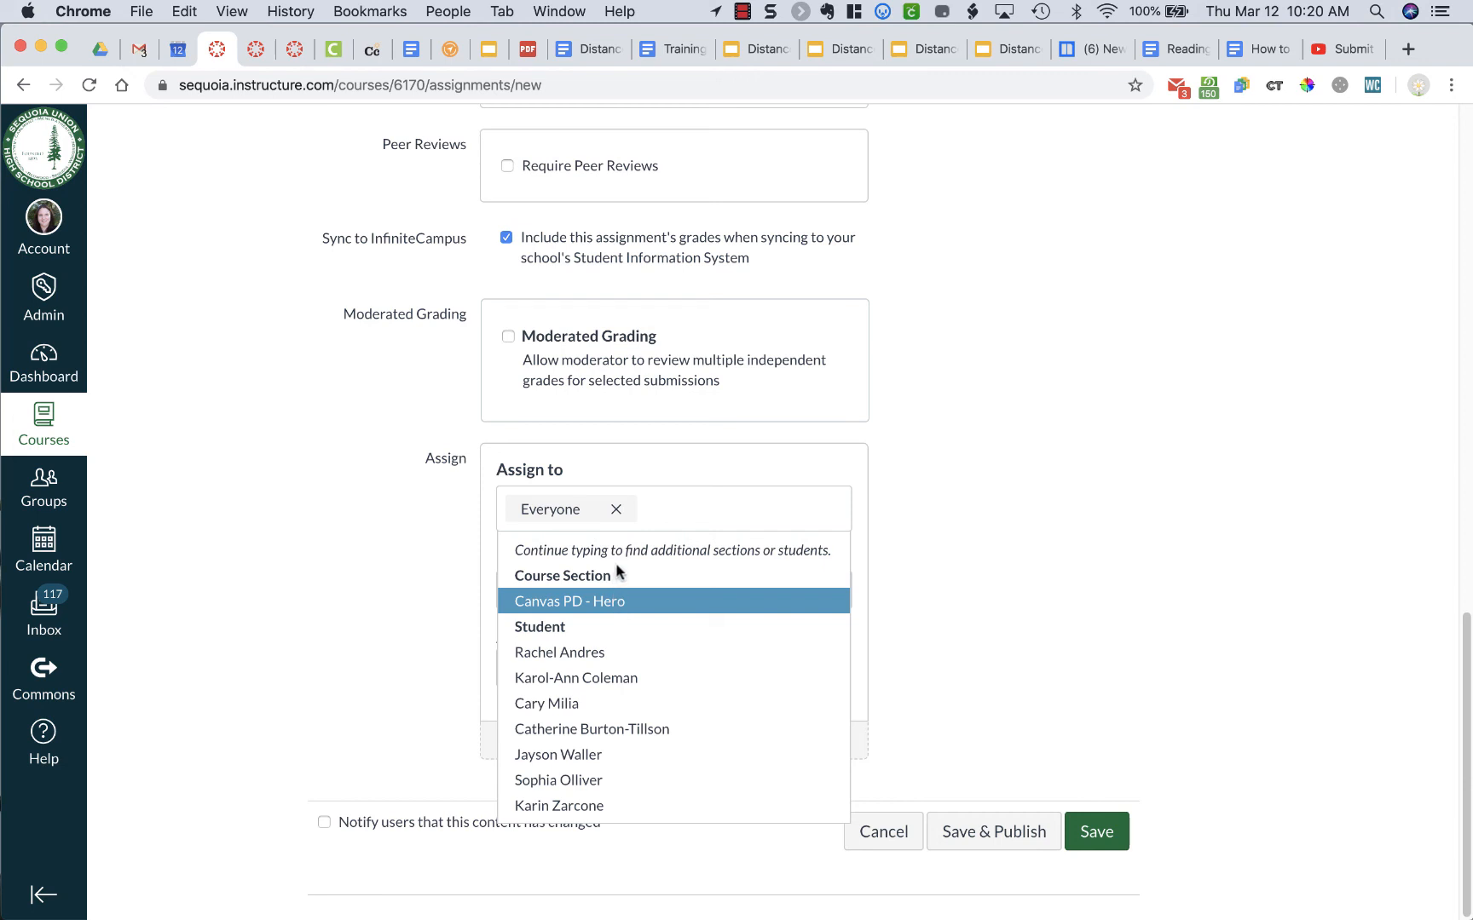
click(987, 501)
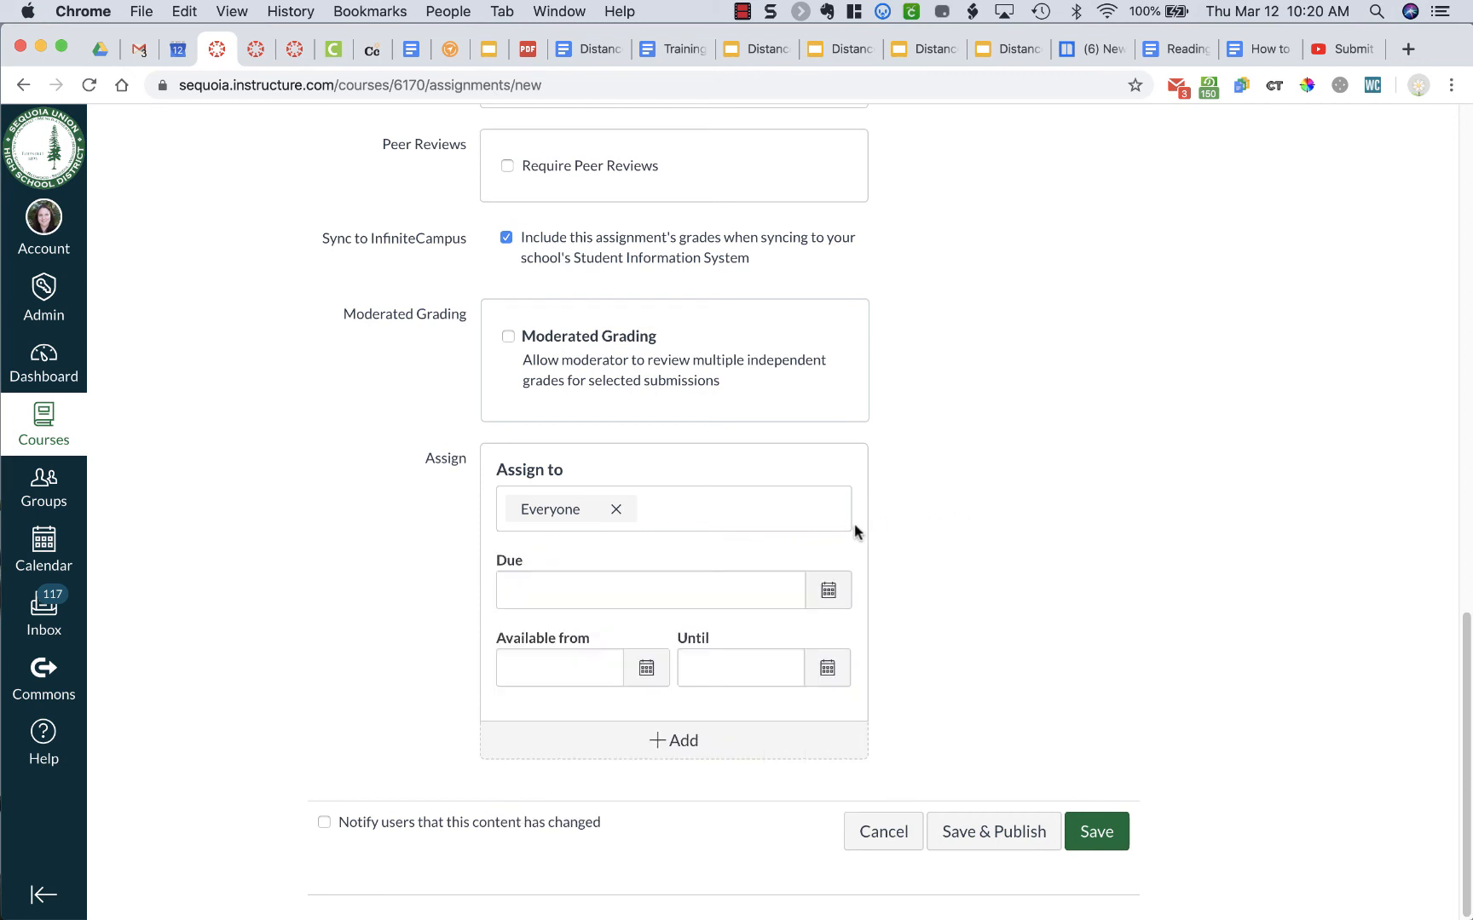
Step: Set the due date to Jul 9, 2021, then save and publish the assignment
click(822, 591)
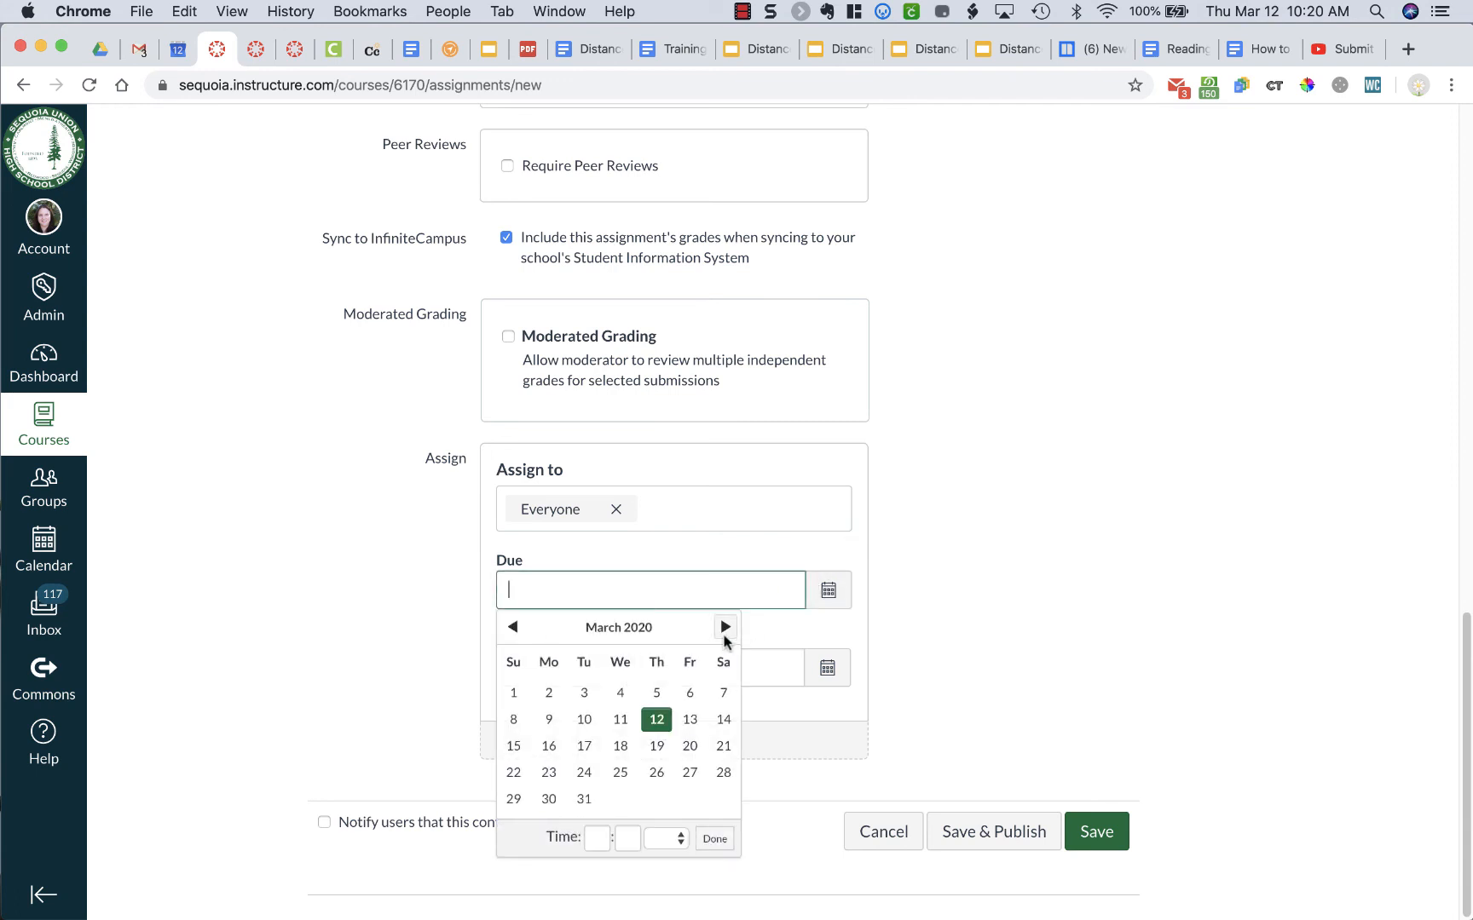
click(725, 628)
click(725, 628)
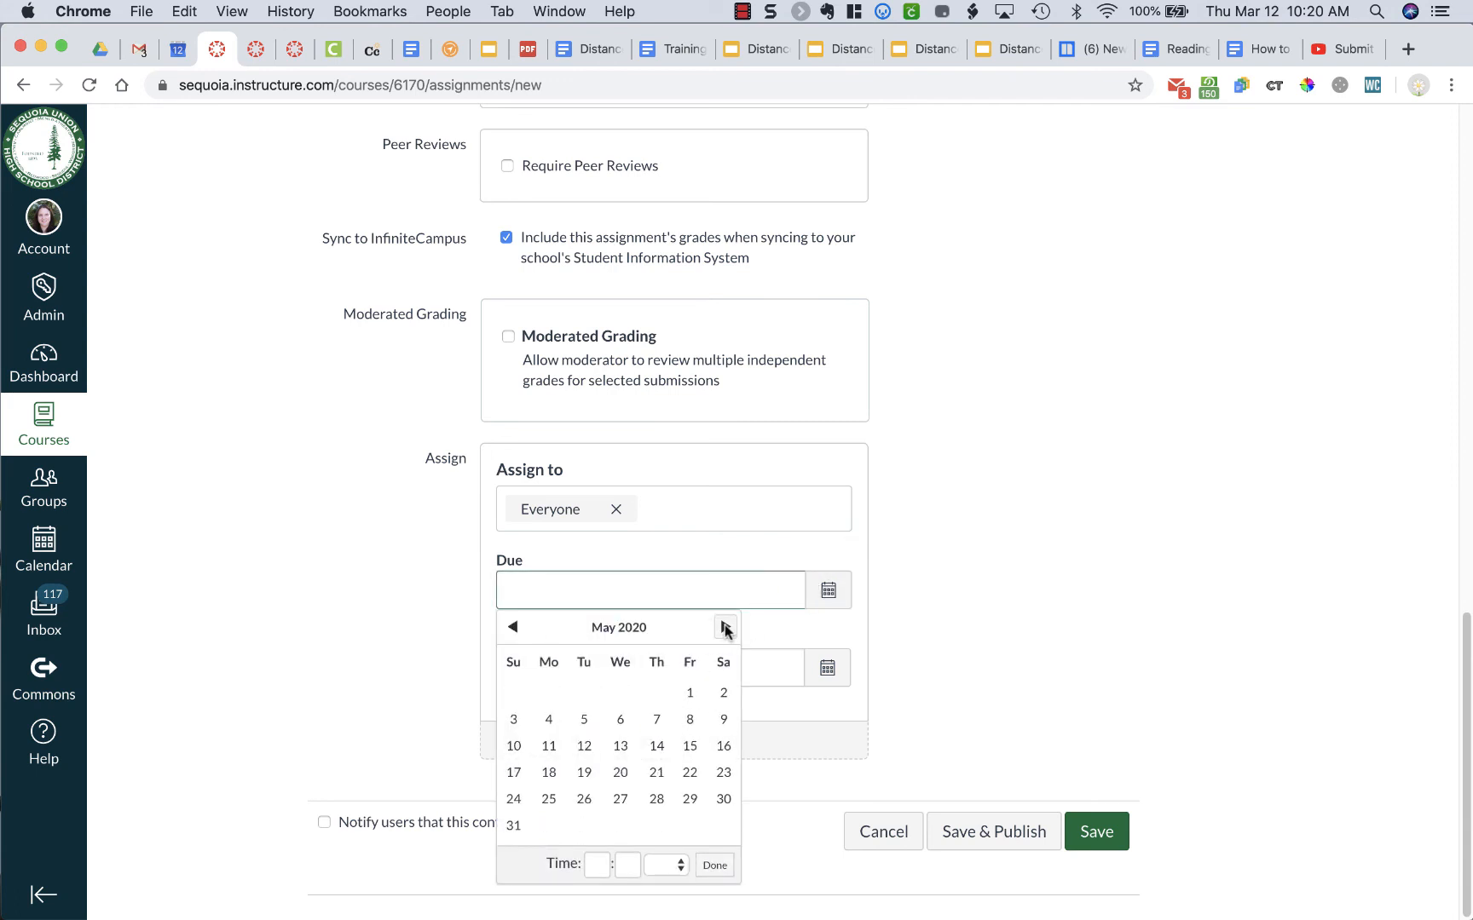
click(725, 629)
click(726, 628)
click(725, 629)
click(725, 628)
double_click(725, 628)
double_click(725, 628)
double_click(725, 629)
click(725, 628)
double_click(725, 628)
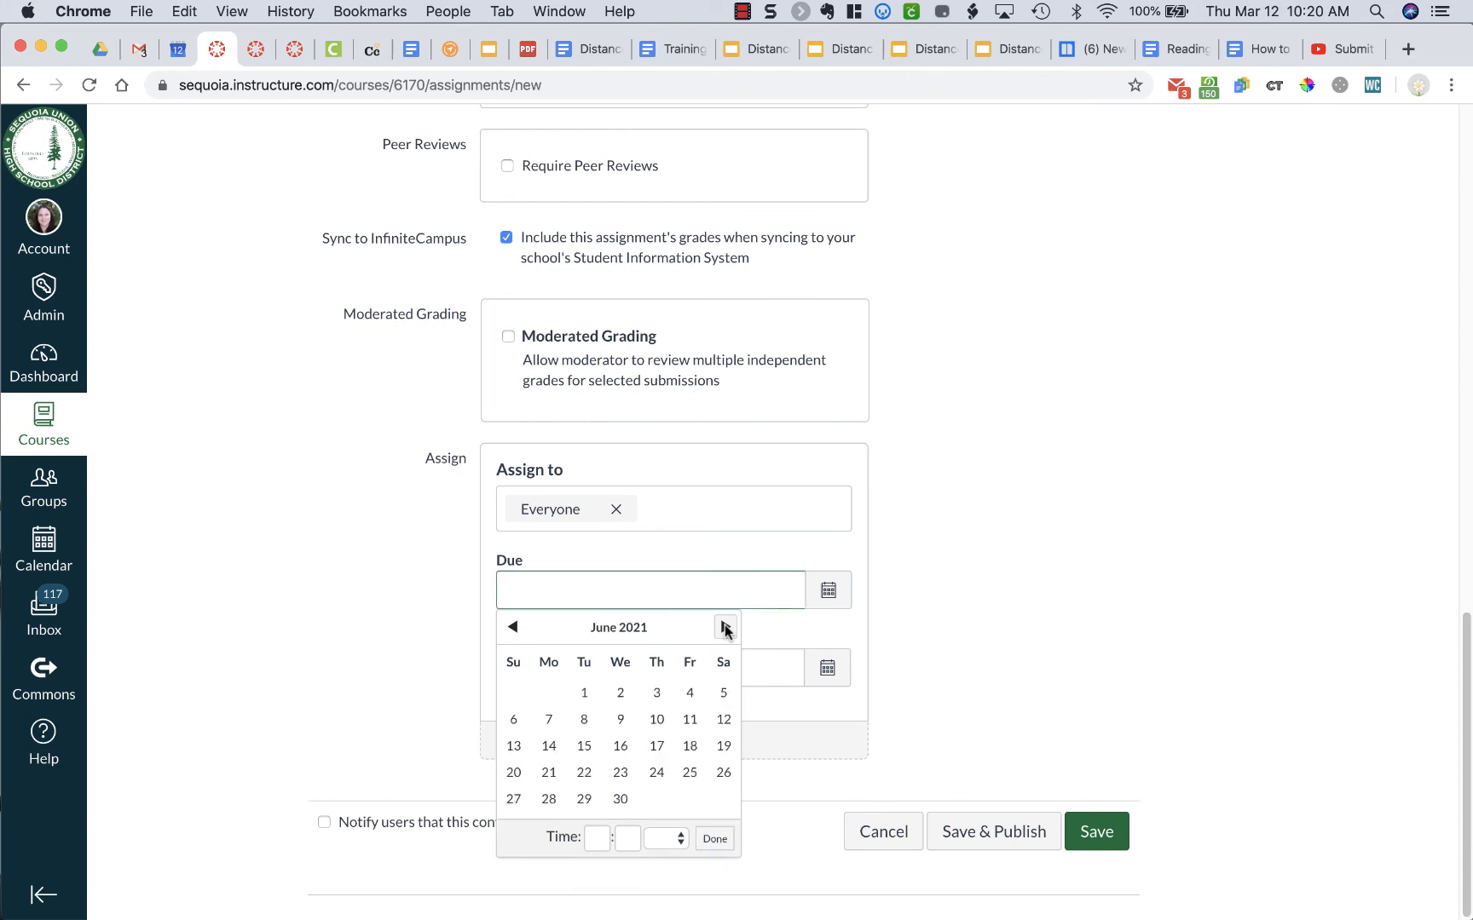
click(725, 628)
click(691, 720)
click(1055, 611)
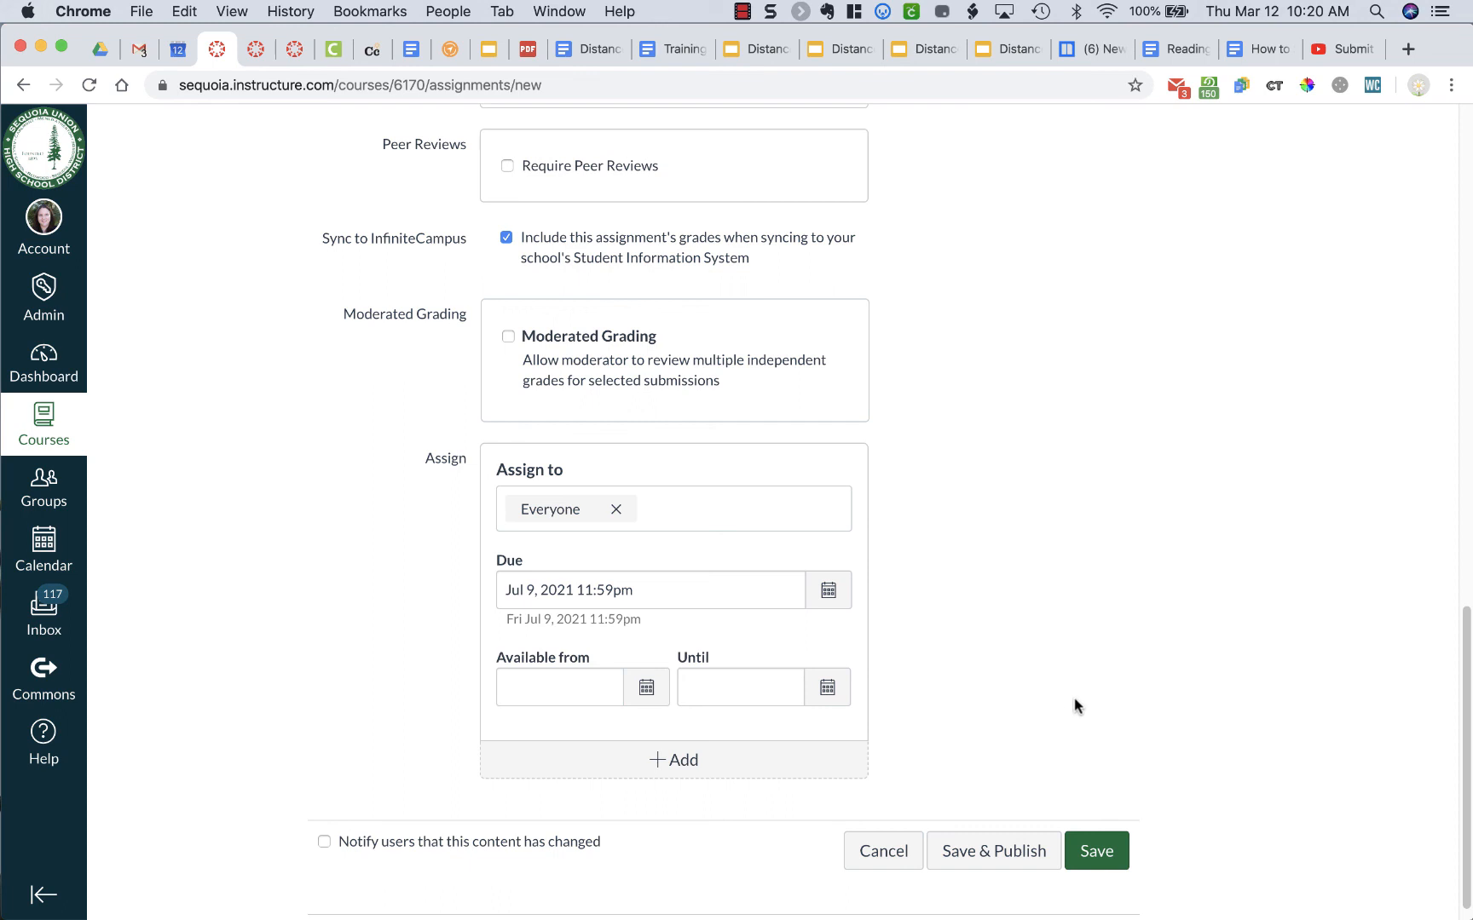
click(994, 852)
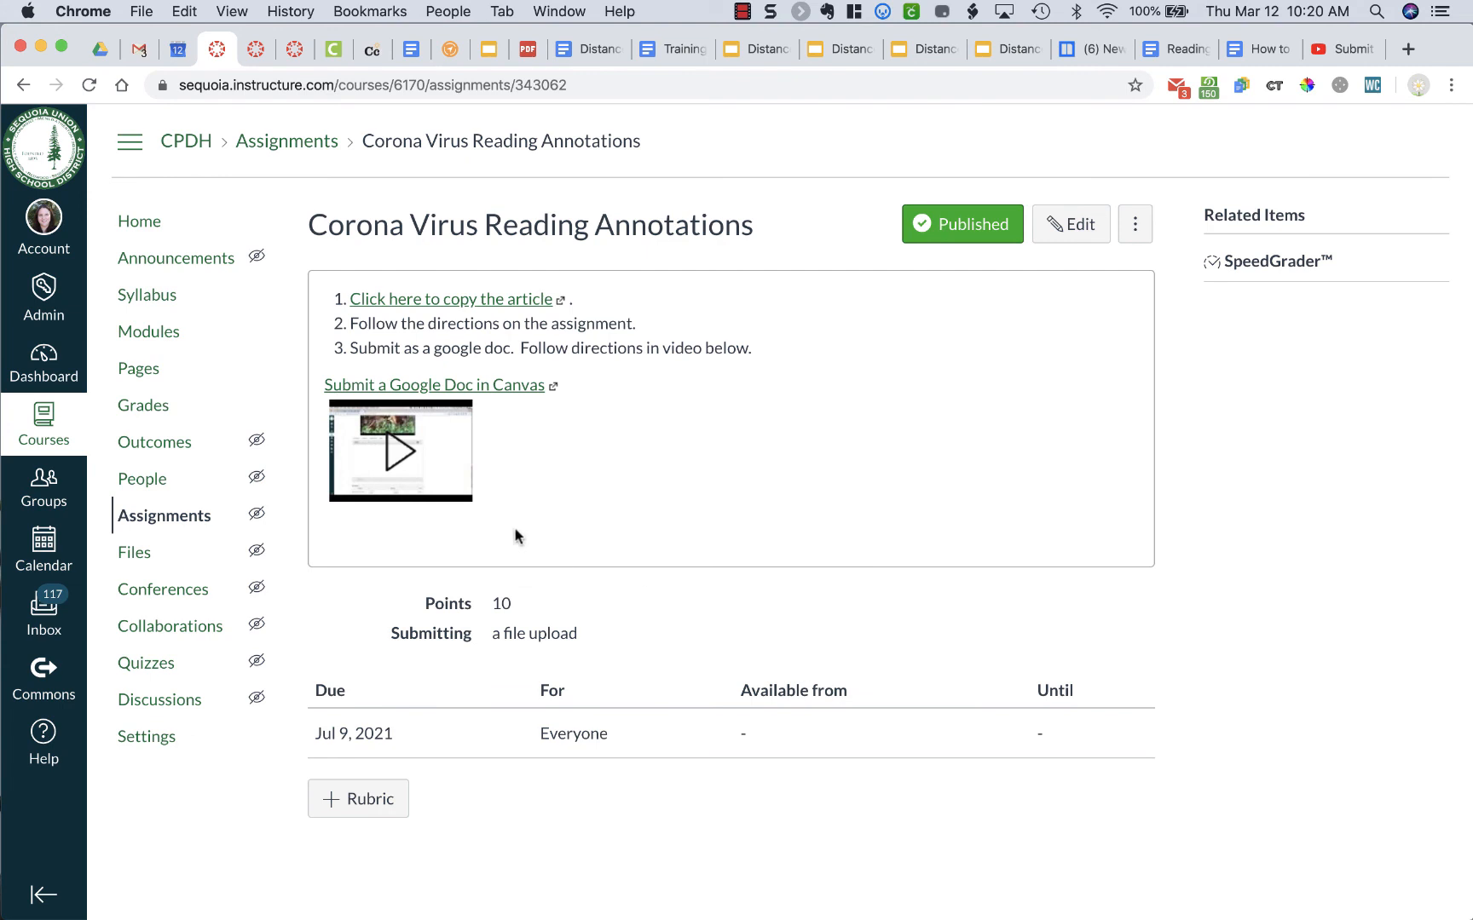
Step: Test the article link in the published assignment by making a copy of "Reading & Annotations", and return to the assignment page
click(508, 304)
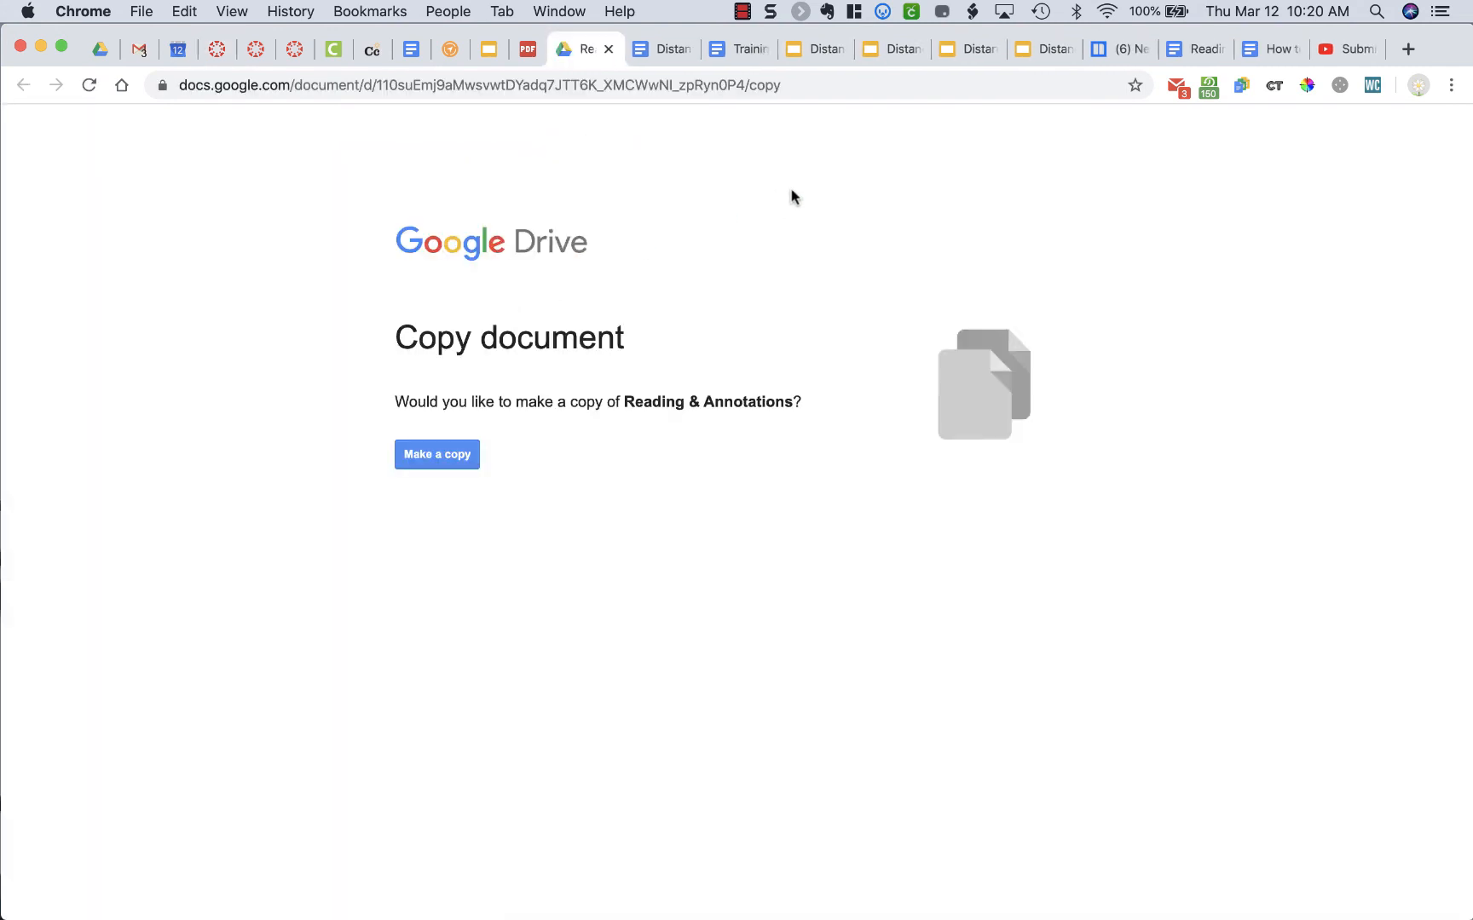
click(460, 456)
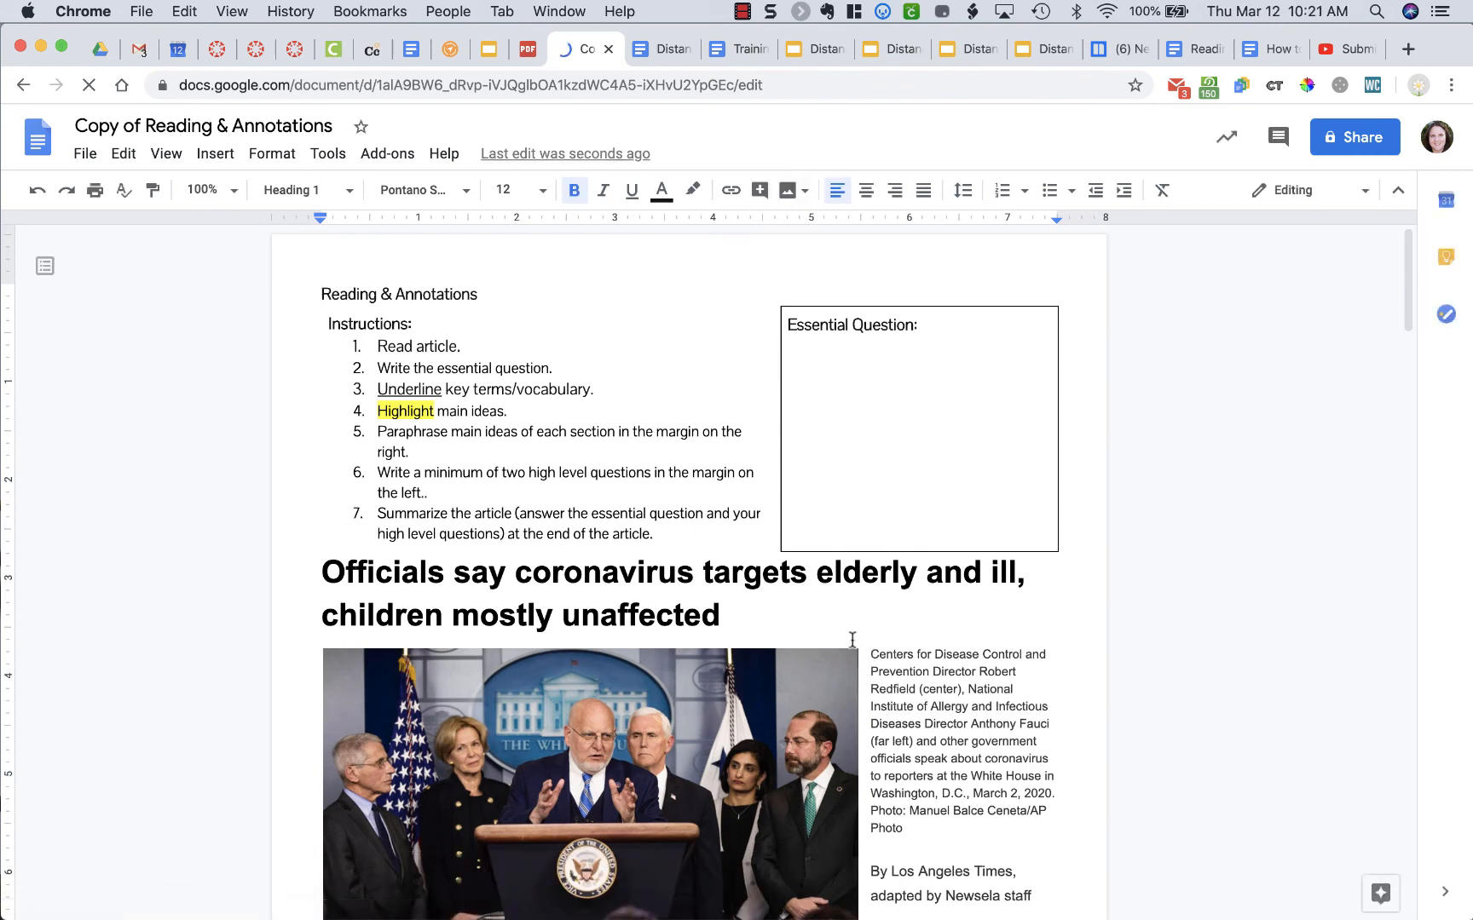
scroll(851, 640, down, 10)
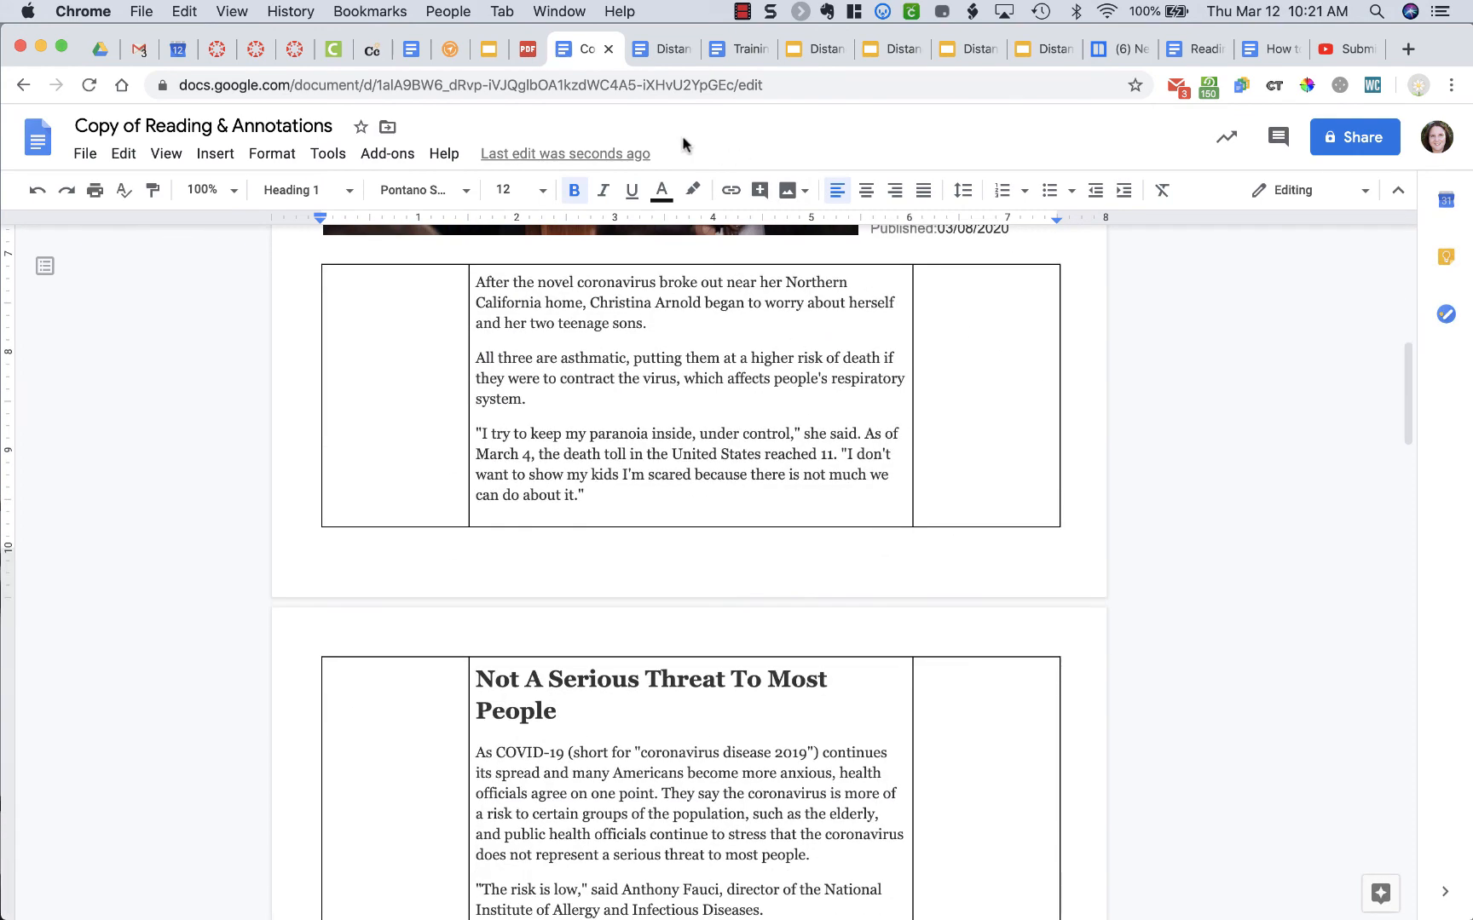
click(294, 49)
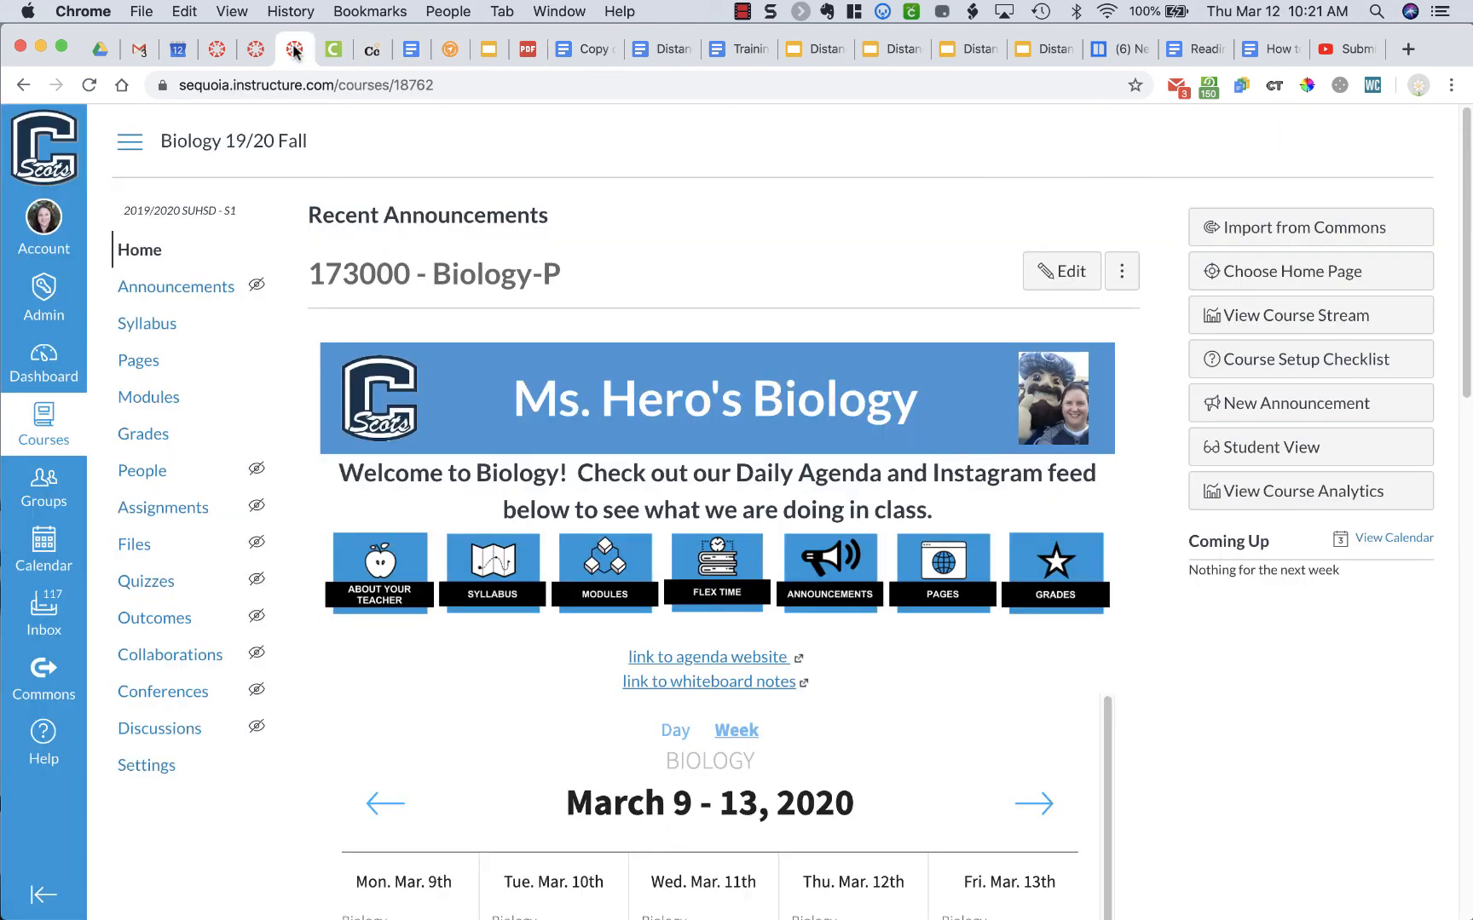
click(211, 52)
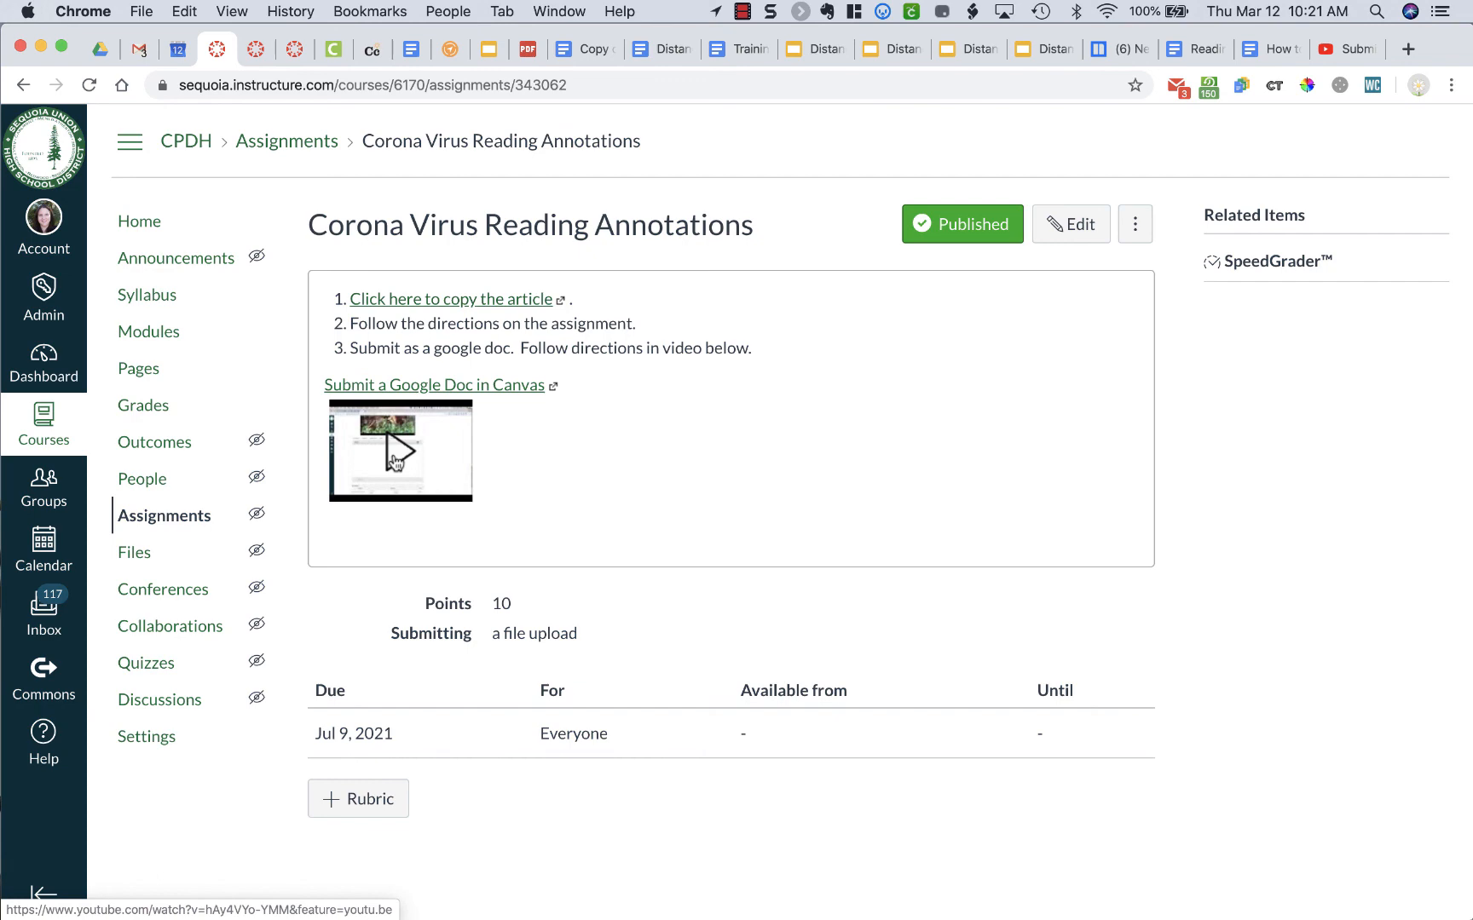
click(742, 10)
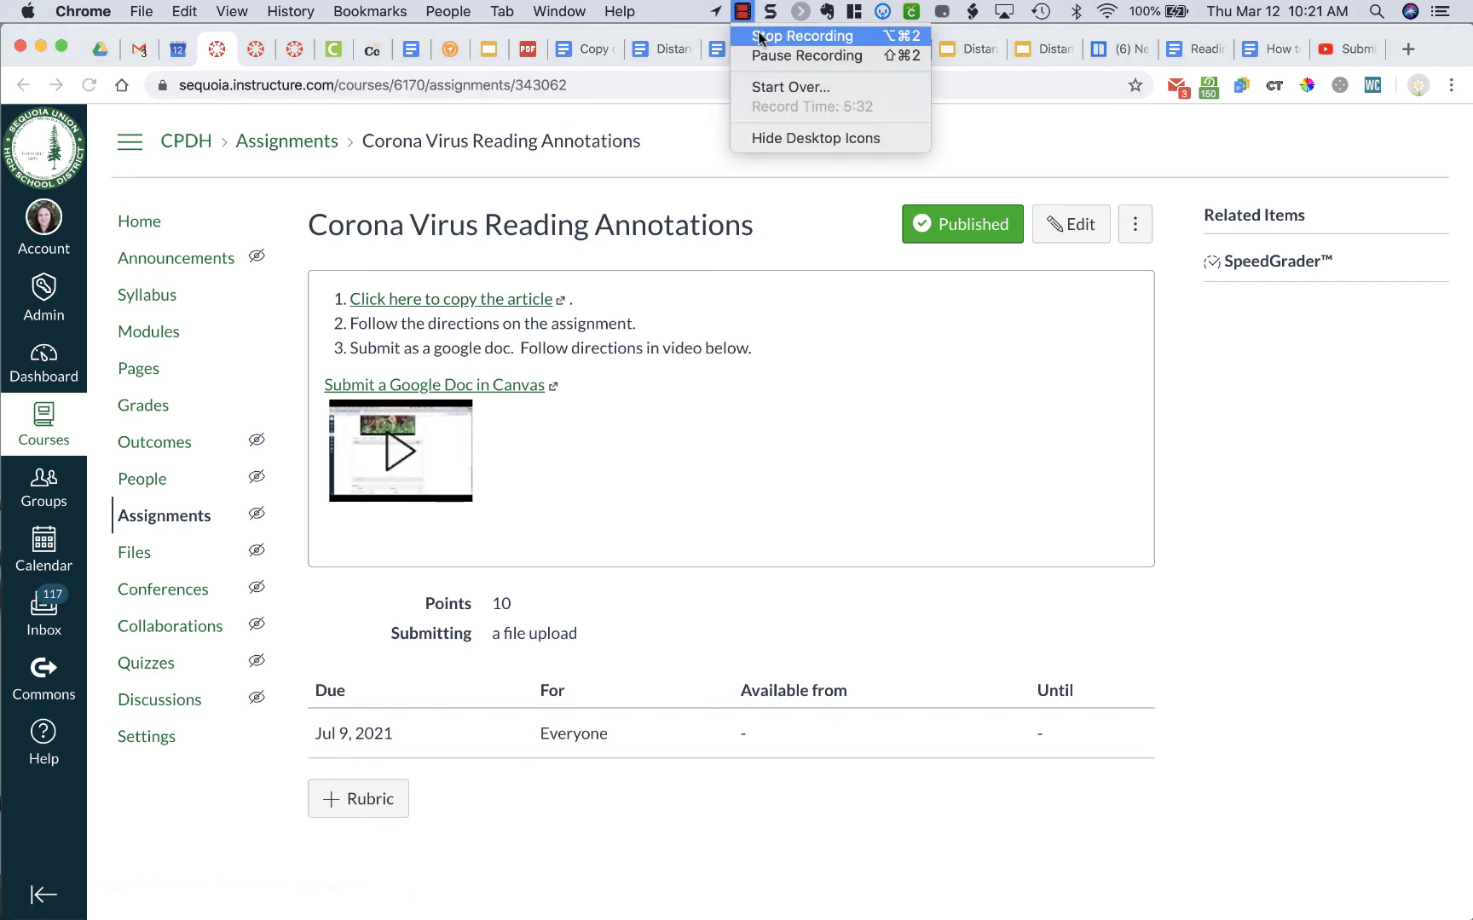